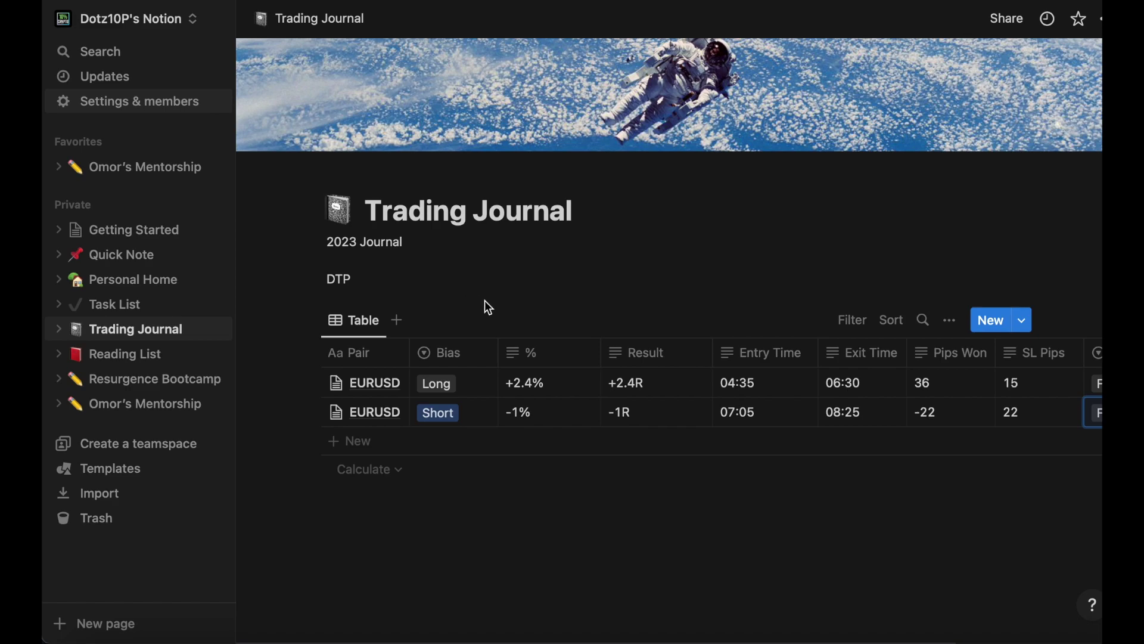
# - Scroll across the Trading Journal table to find the second trade's Bias cell
pyautogui.scroll(1, 489, 307)
pyautogui.hscroll(2, 636, 421)
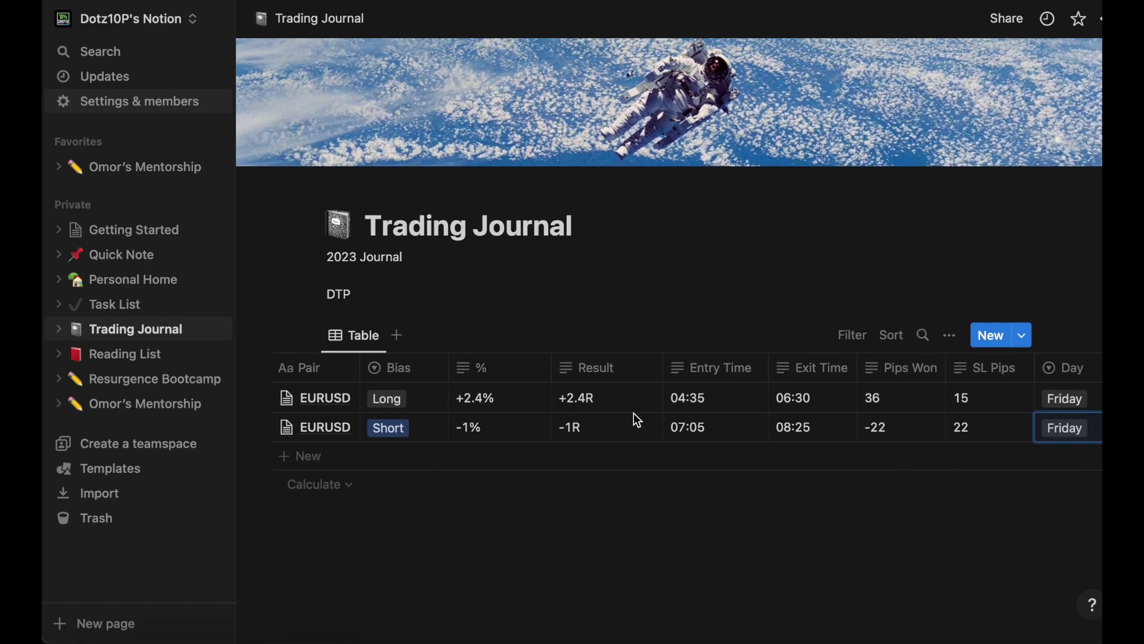
pyautogui.hscroll(3, 634, 415)
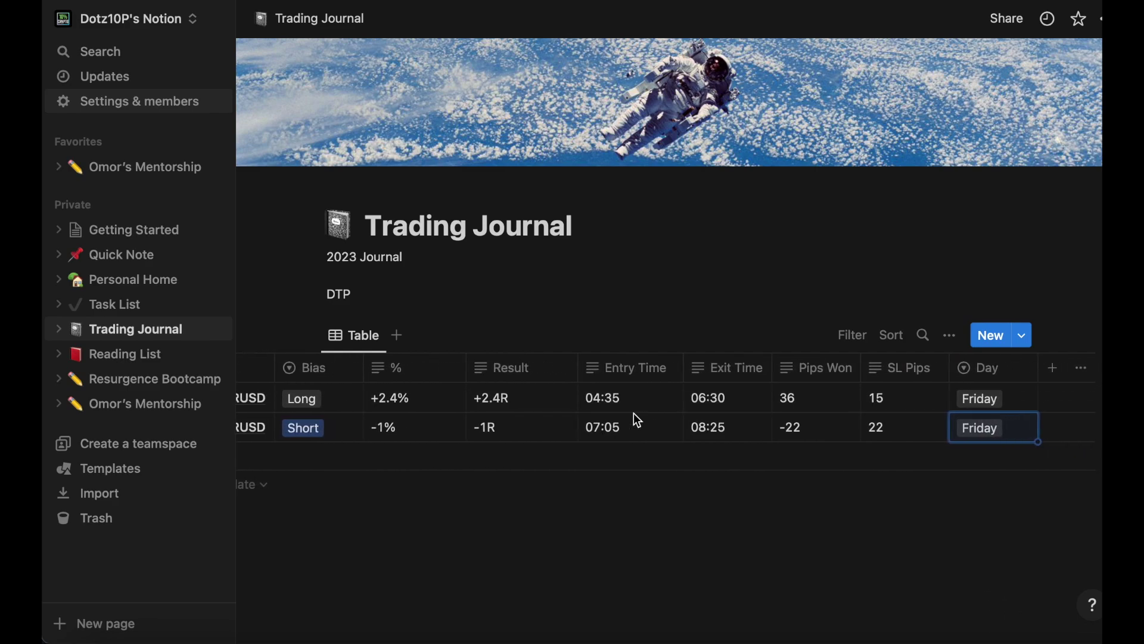
pyautogui.hscroll(-5, 637, 418)
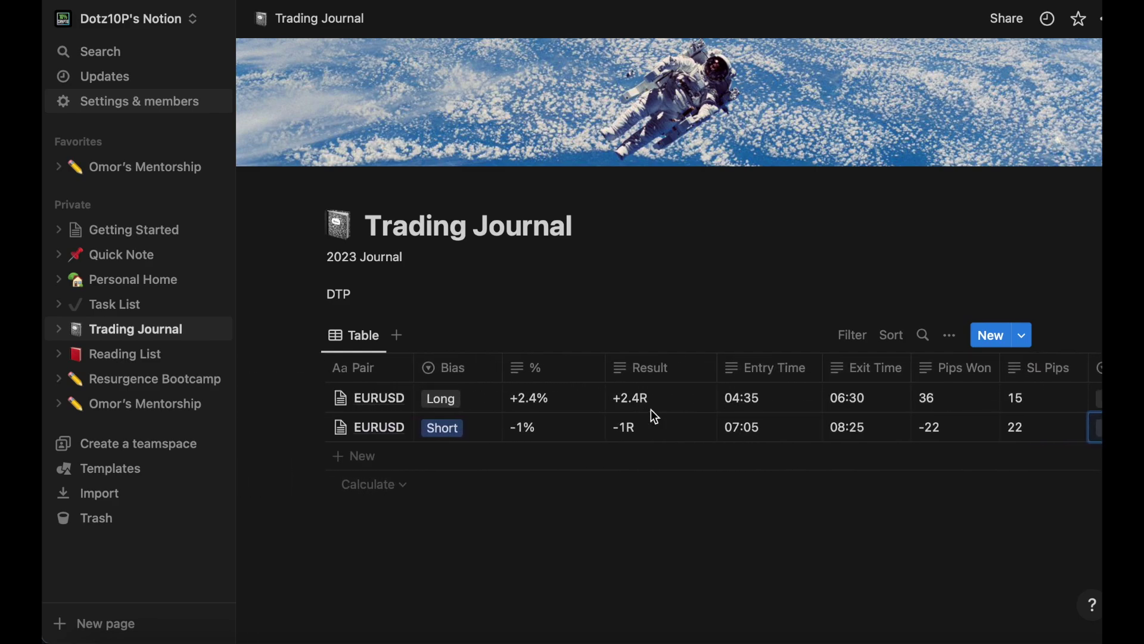
pyautogui.hscroll(5, 464, 402)
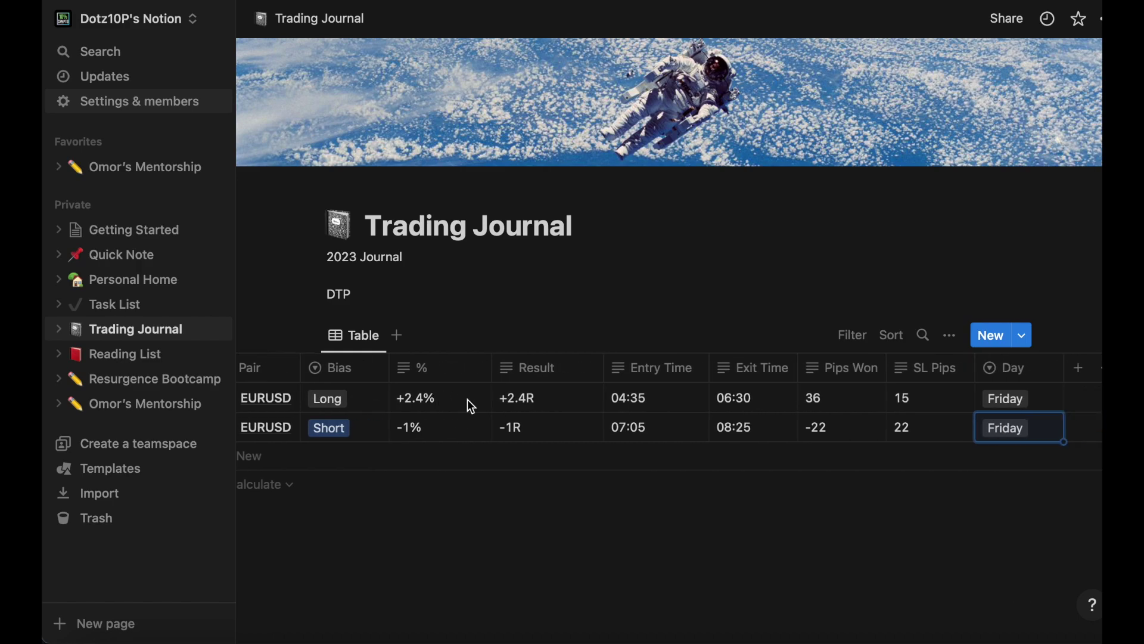
pyautogui.hscroll(-5, 471, 407)
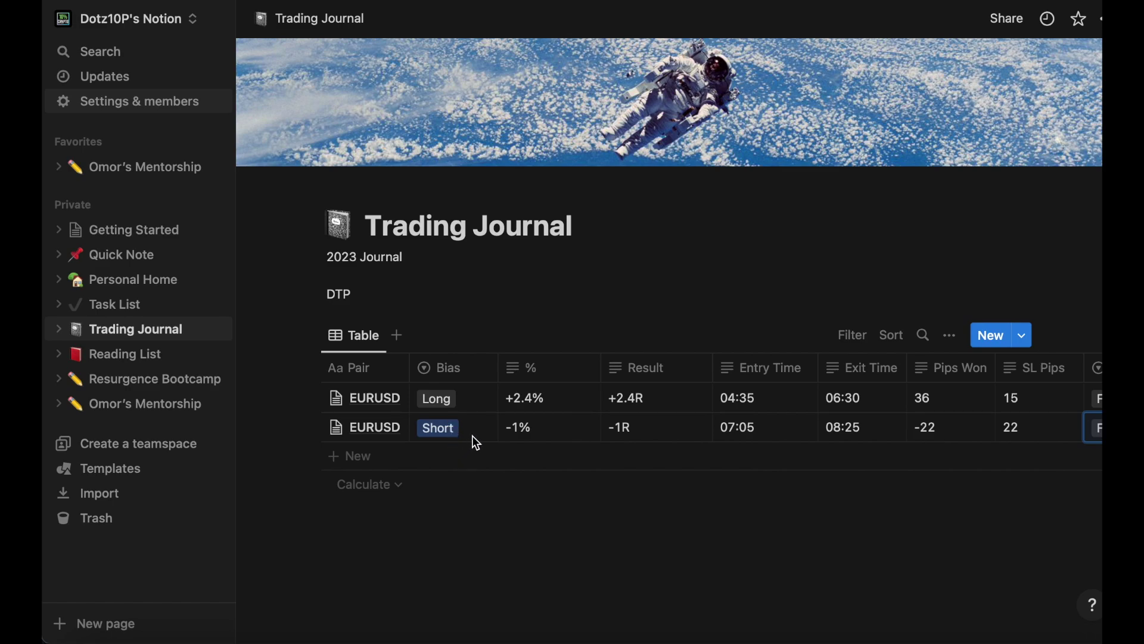
pyautogui.hscroll(3, 477, 443)
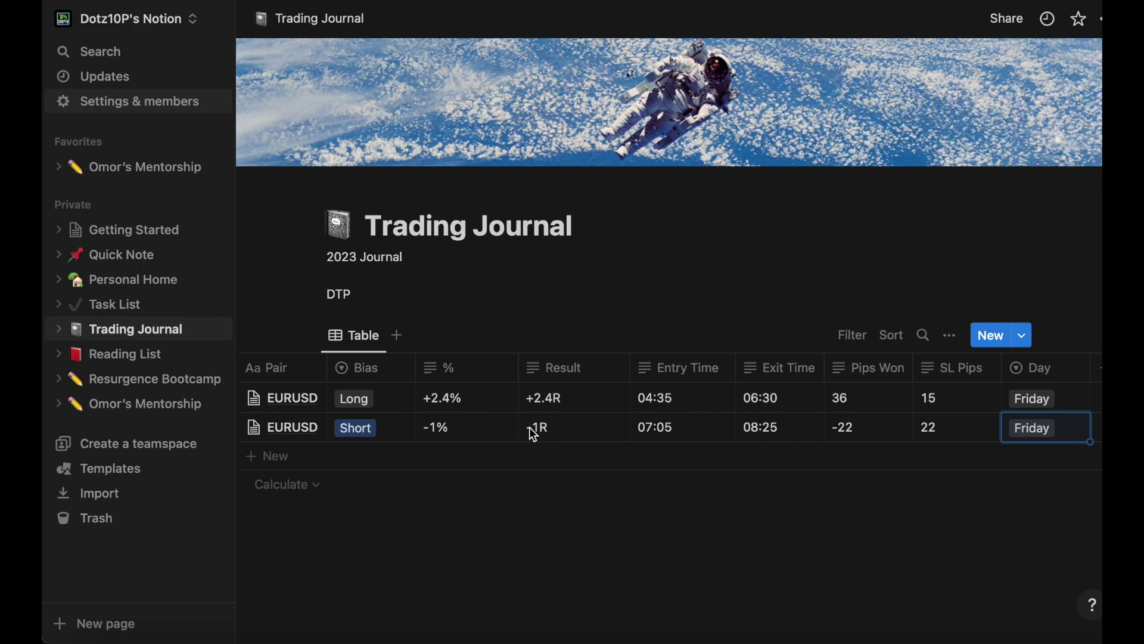
pyautogui.hscroll(2, 529, 427)
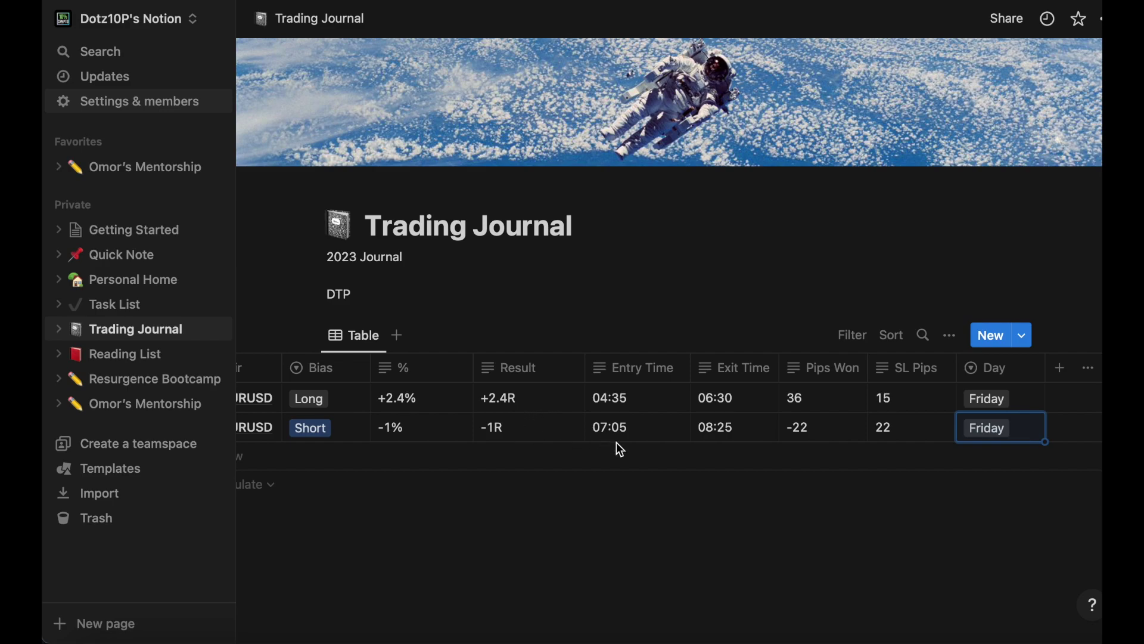
pyautogui.hscroll(3, 617, 443)
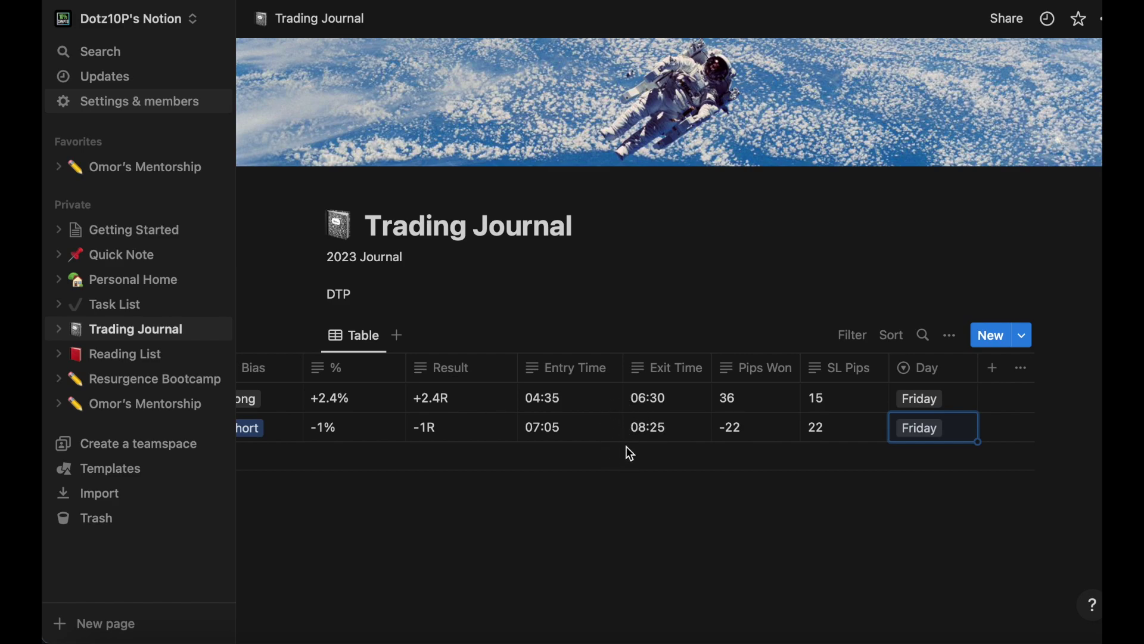
pyautogui.hscroll(1, 708, 444)
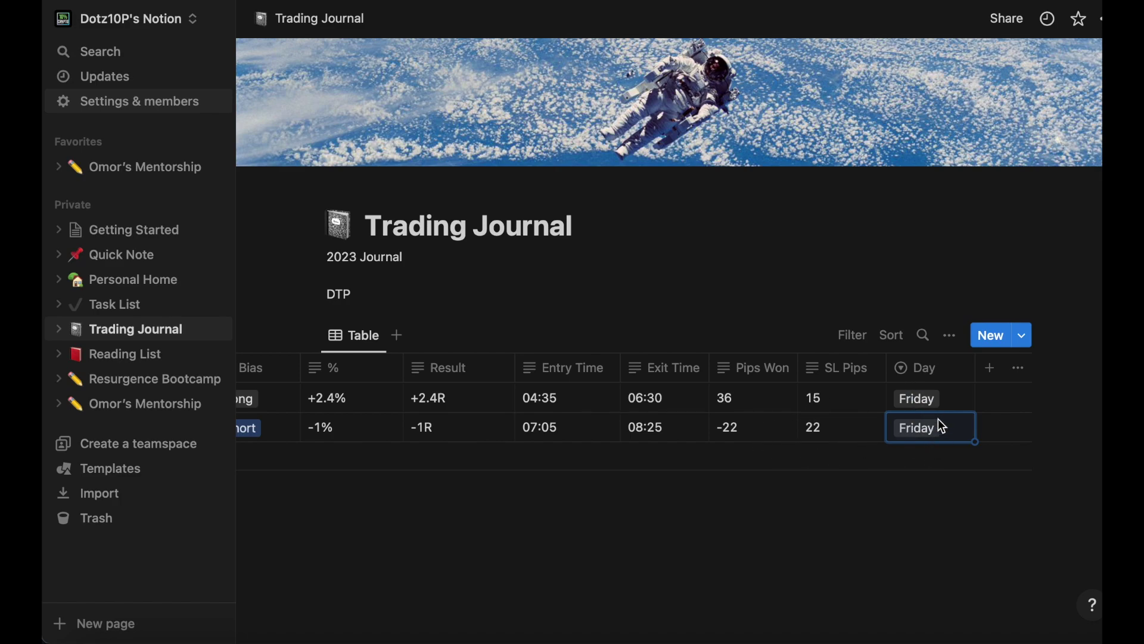
pyautogui.hscroll(-5, 894, 398)
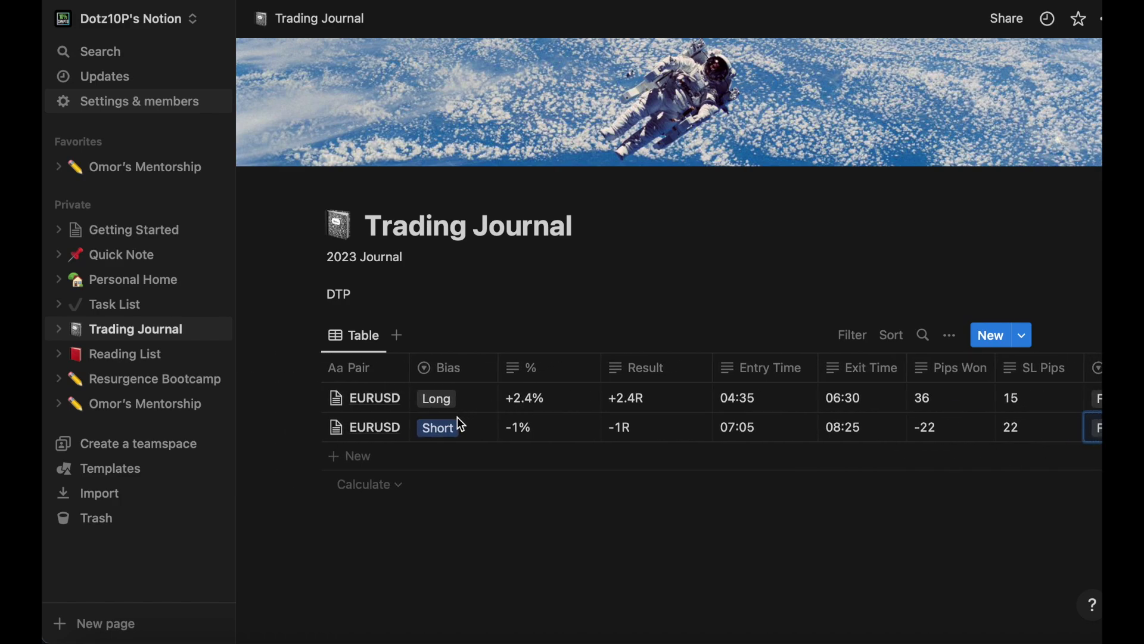
# - Switch the second EURUSD trade's Bias tag from Short to Long
pyautogui.click(448, 429)
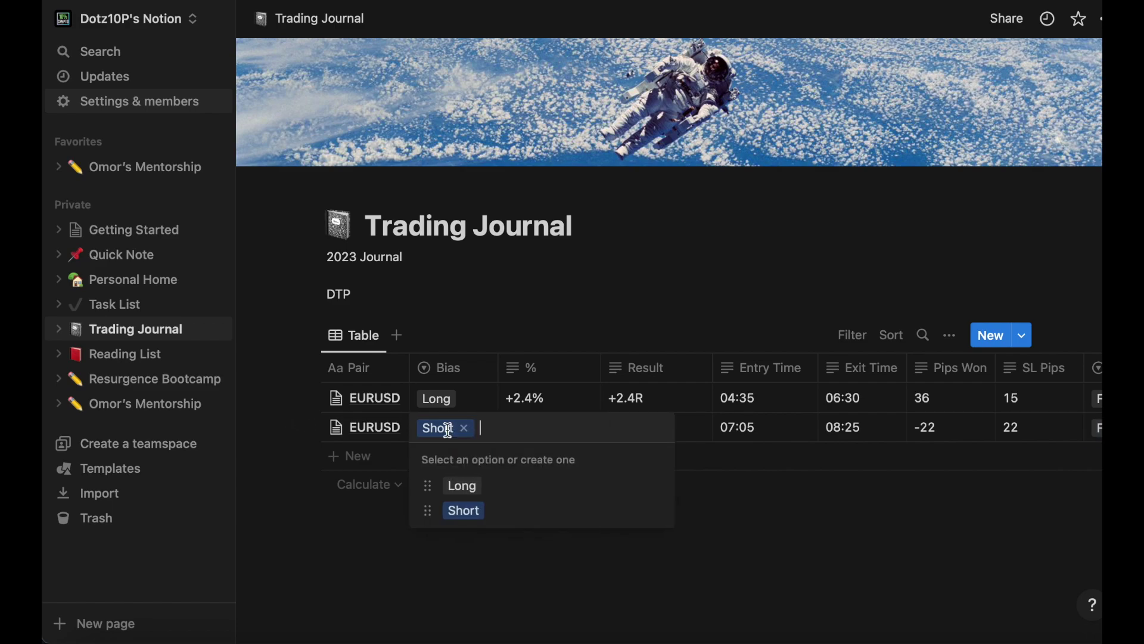
pyautogui.click(466, 486)
pyautogui.hscroll(5, 713, 430)
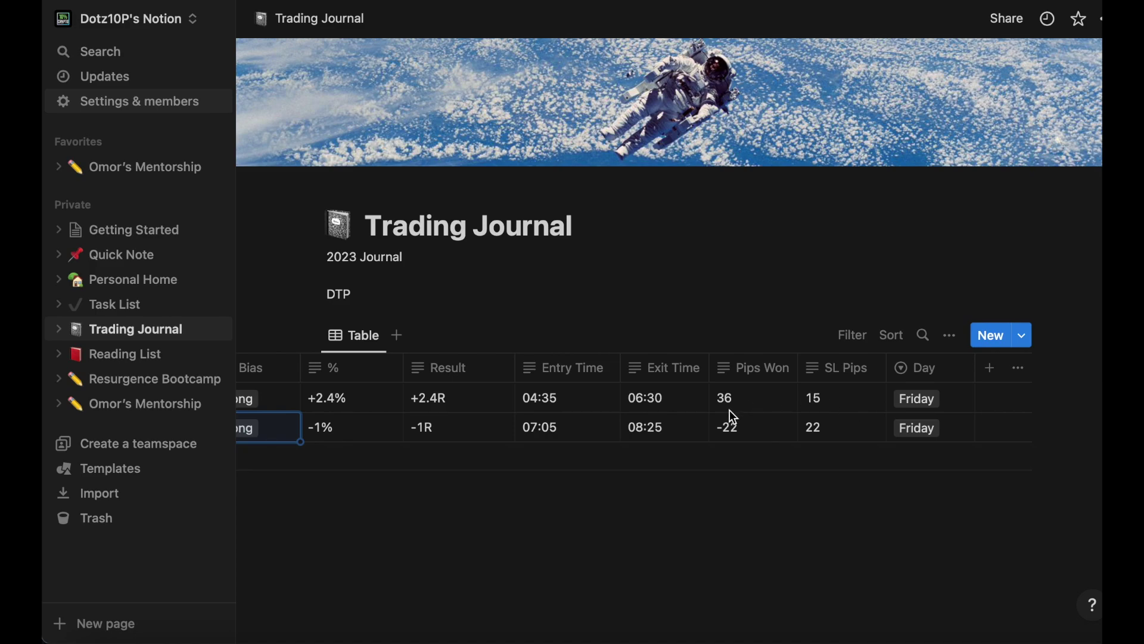
pyautogui.hscroll(-5, 733, 417)
pyautogui.hscroll(5, 749, 417)
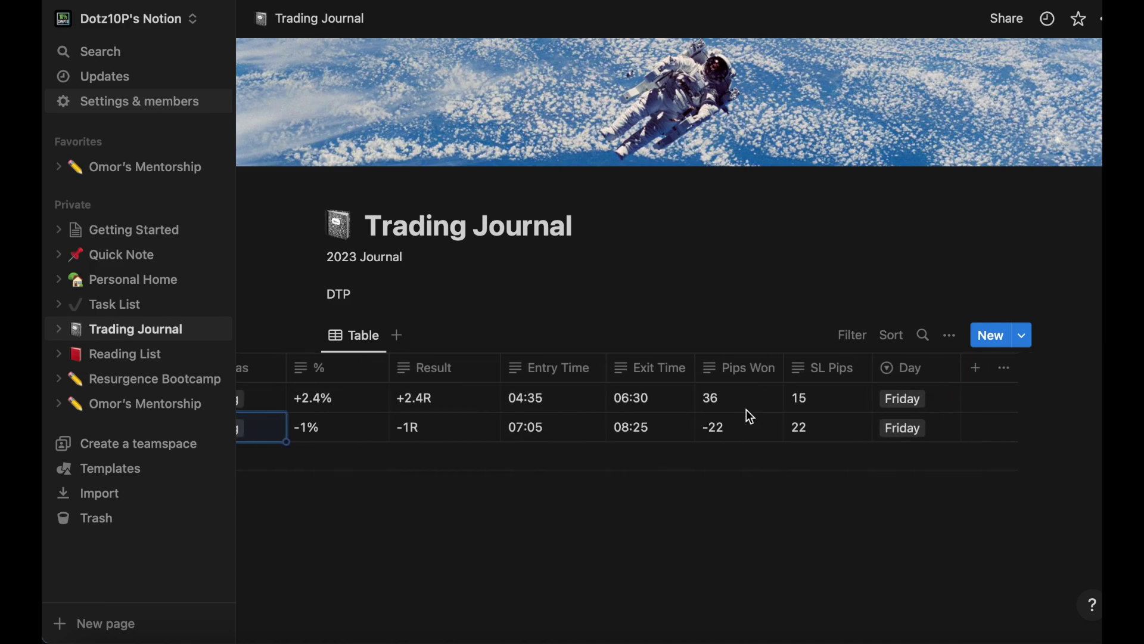
pyautogui.hscroll(-5, 746, 411)
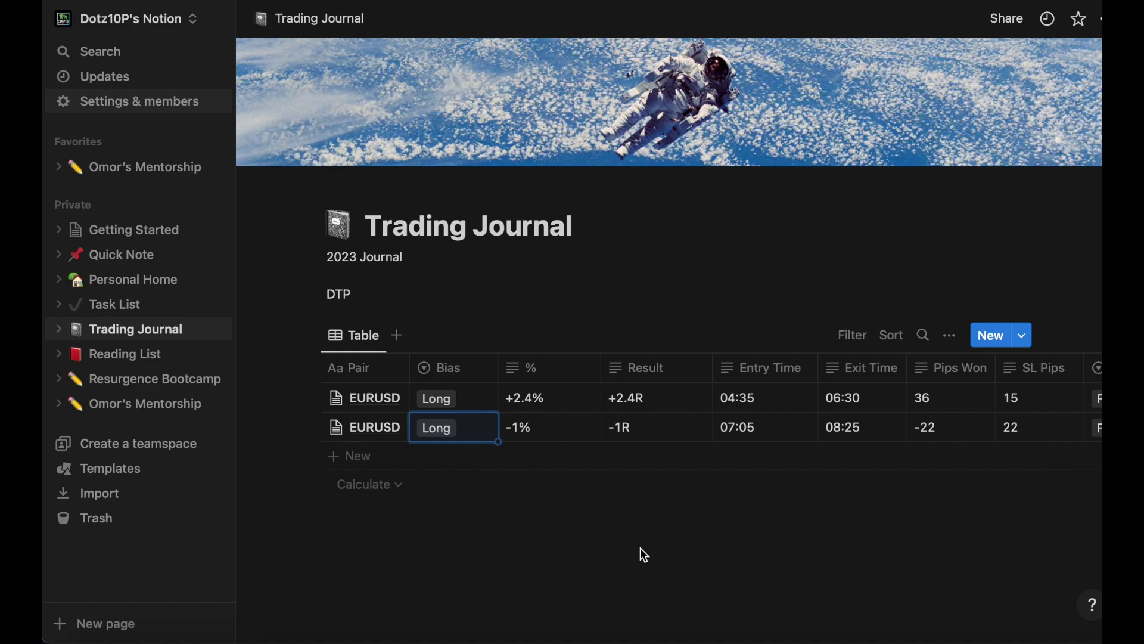
pyautogui.hscroll(2, 644, 548)
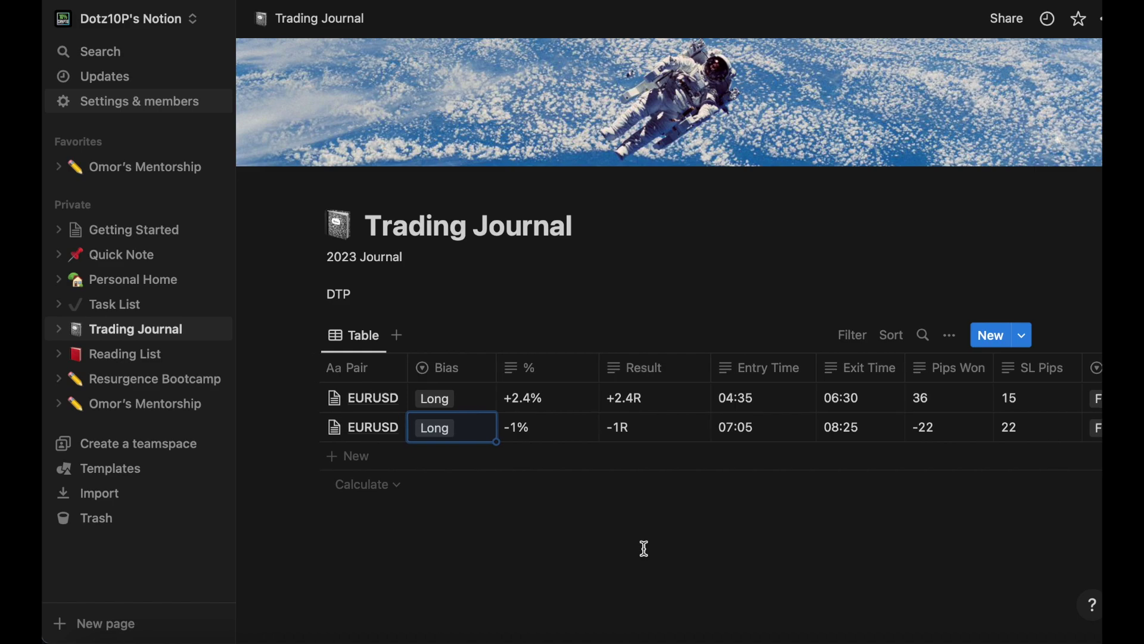
pyautogui.hscroll(2, 645, 549)
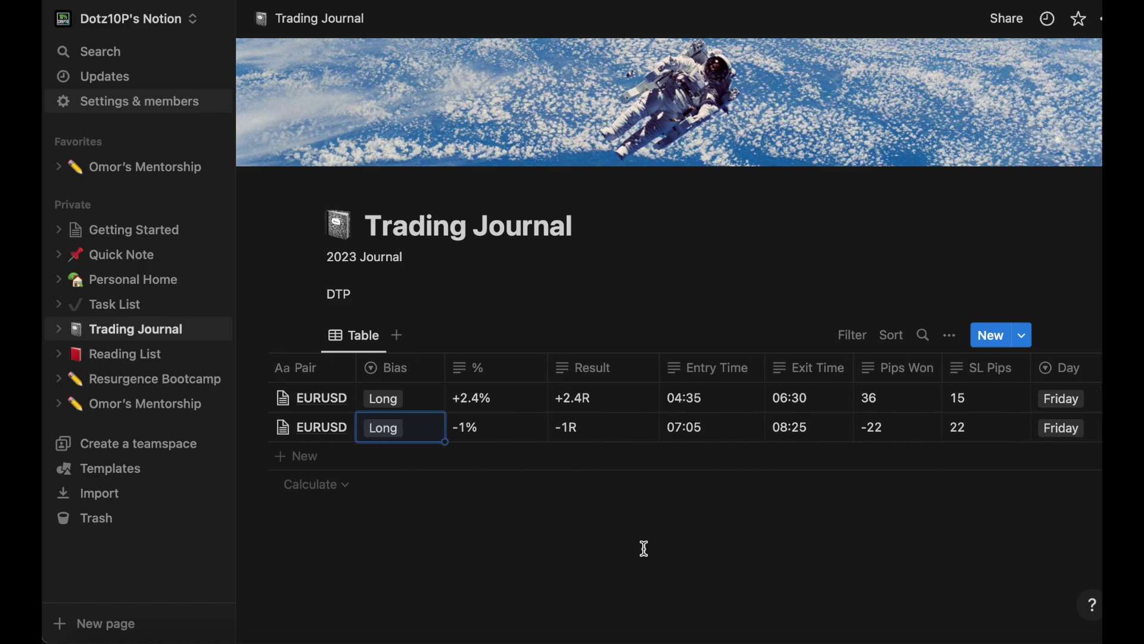
pyautogui.hscroll(-2, 644, 548)
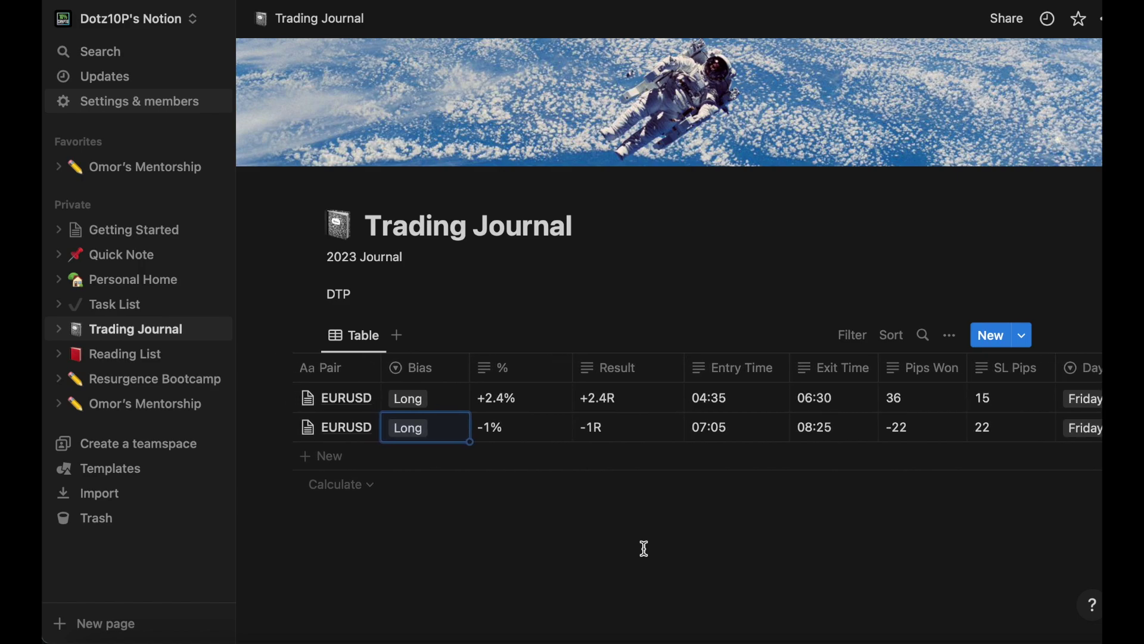
pyautogui.hscroll(3, 644, 548)
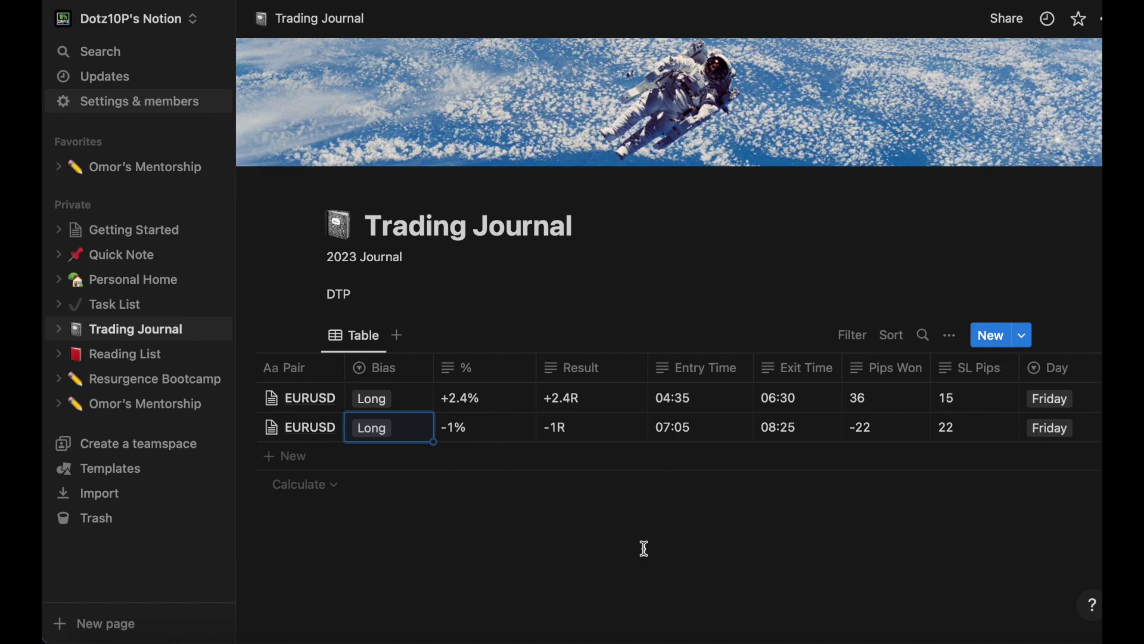
pyautogui.hscroll(1, 645, 548)
pyautogui.hscroll(1, 644, 548)
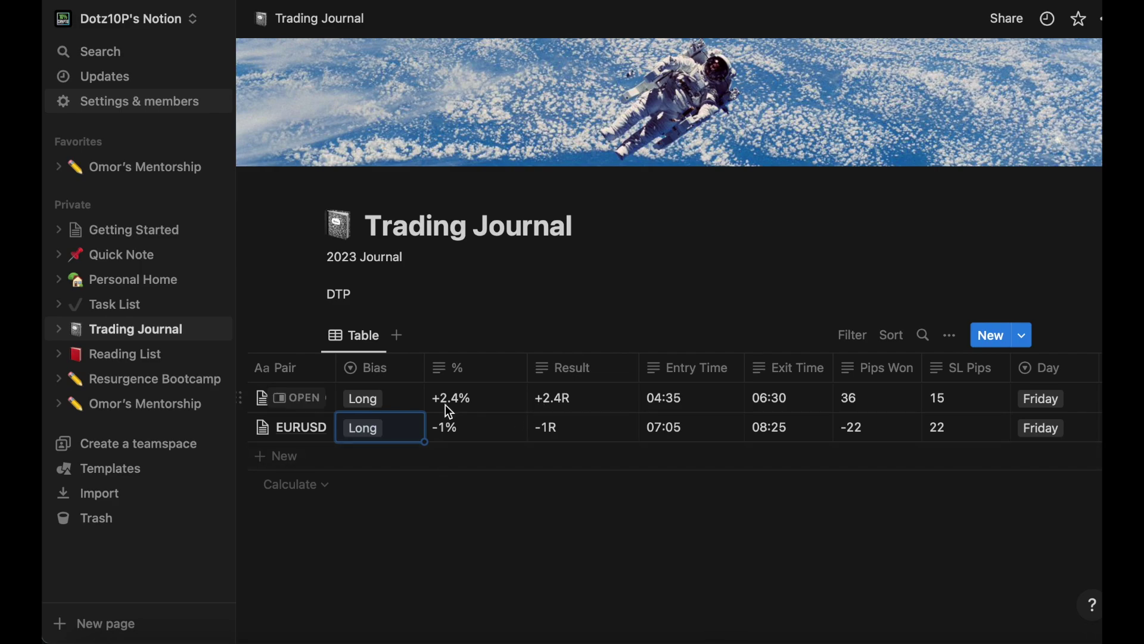
pyautogui.hscroll(3, 807, 431)
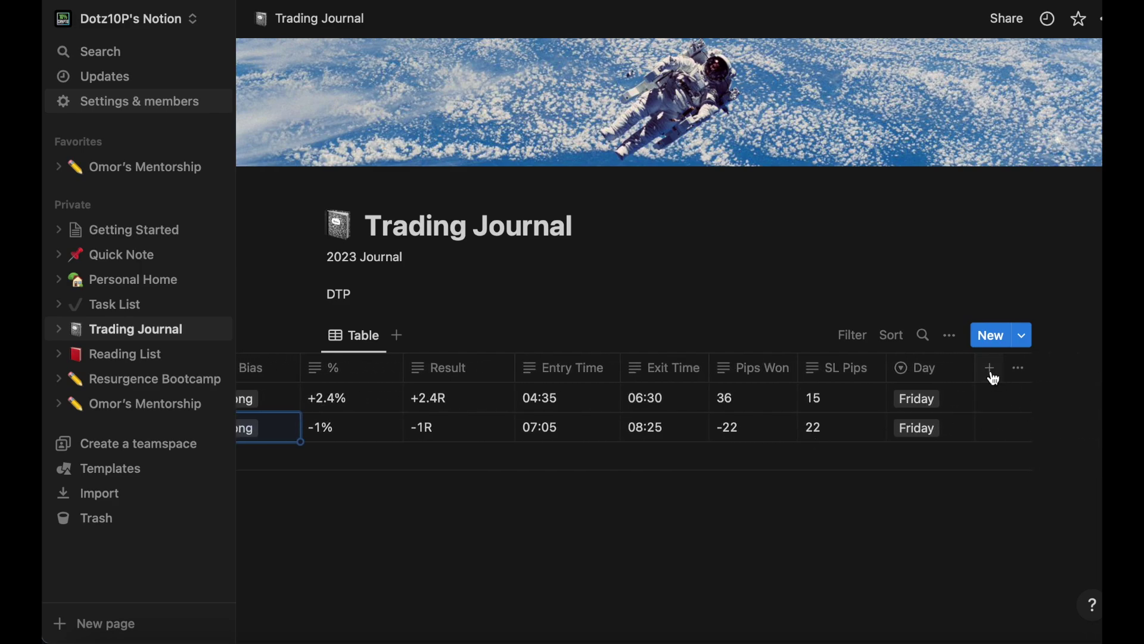
# - Add a new Text property to the journal and change its type to Select
pyautogui.click(992, 375)
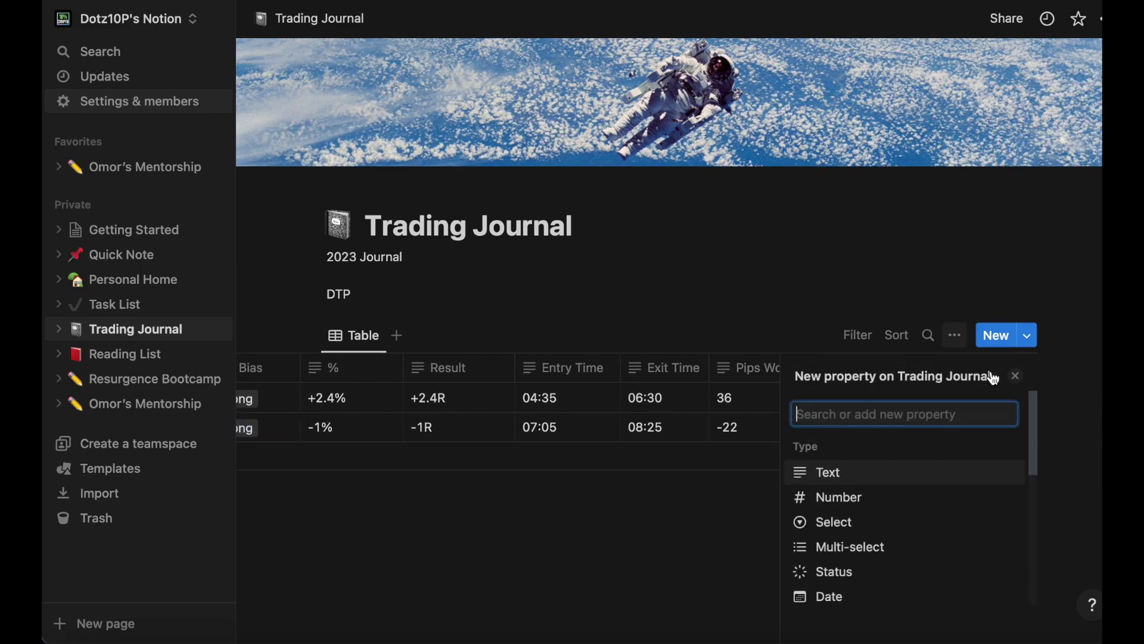
pyautogui.click(881, 477)
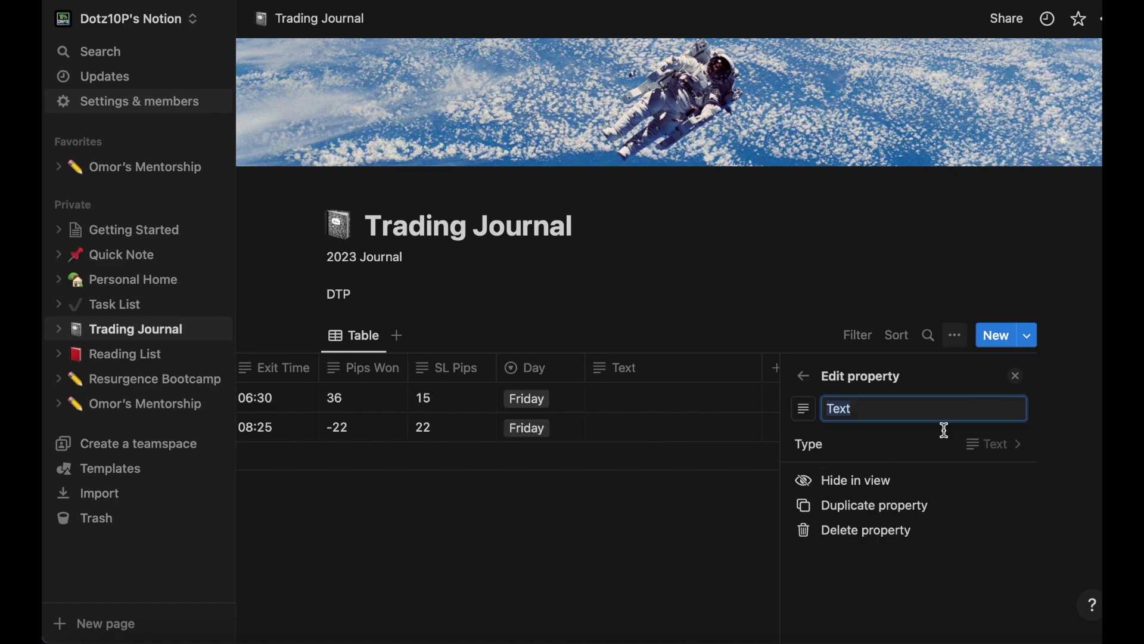
pyautogui.click(637, 375)
pyautogui.click(838, 369)
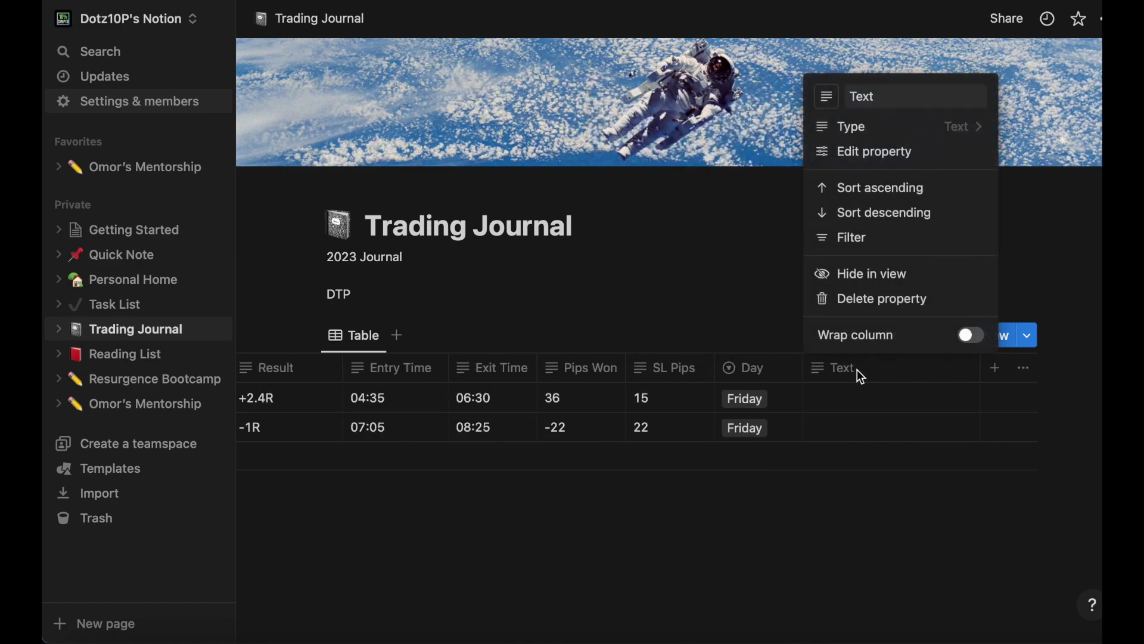
pyautogui.click(903, 129)
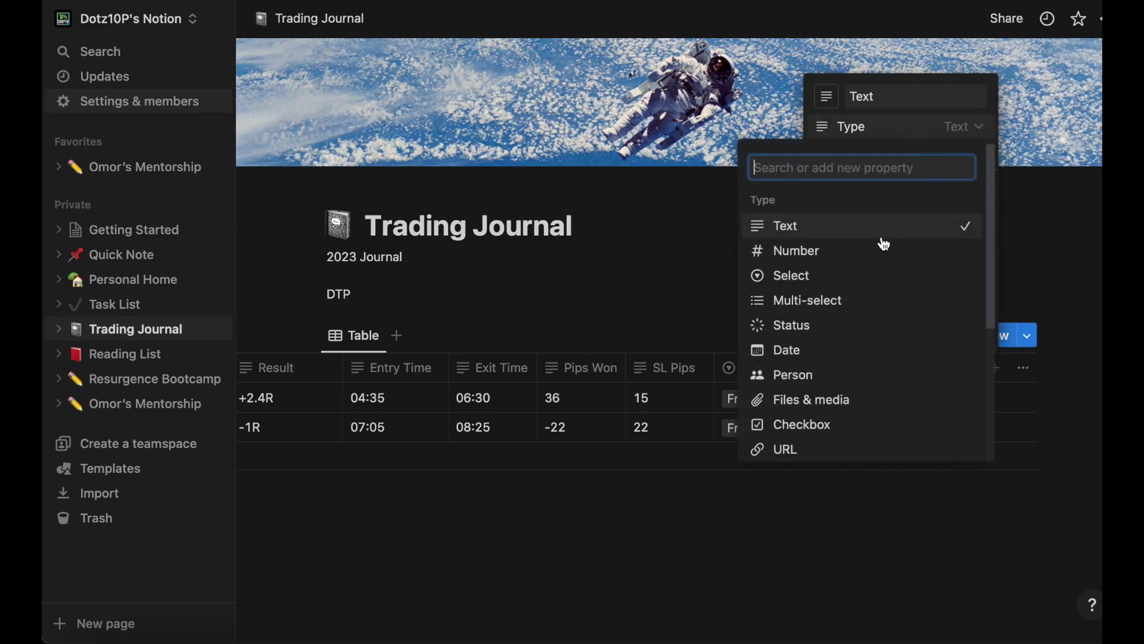
pyautogui.click(797, 276)
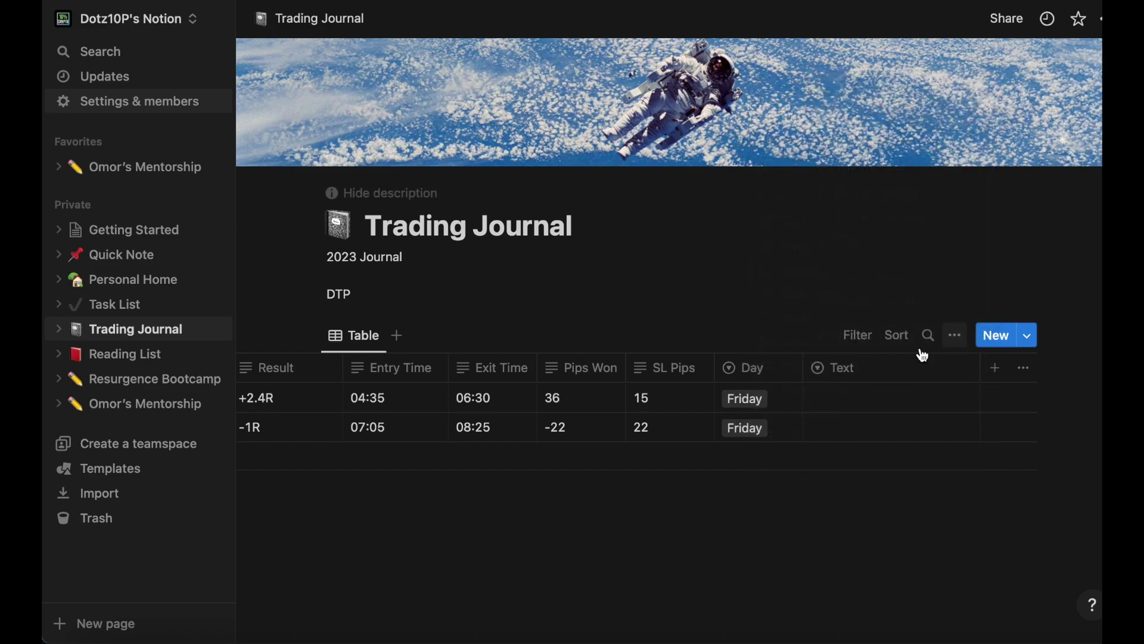
# - Create a January option and tag the first EURUSD trade with it
pyautogui.click(841, 397)
pyautogui.write('J')
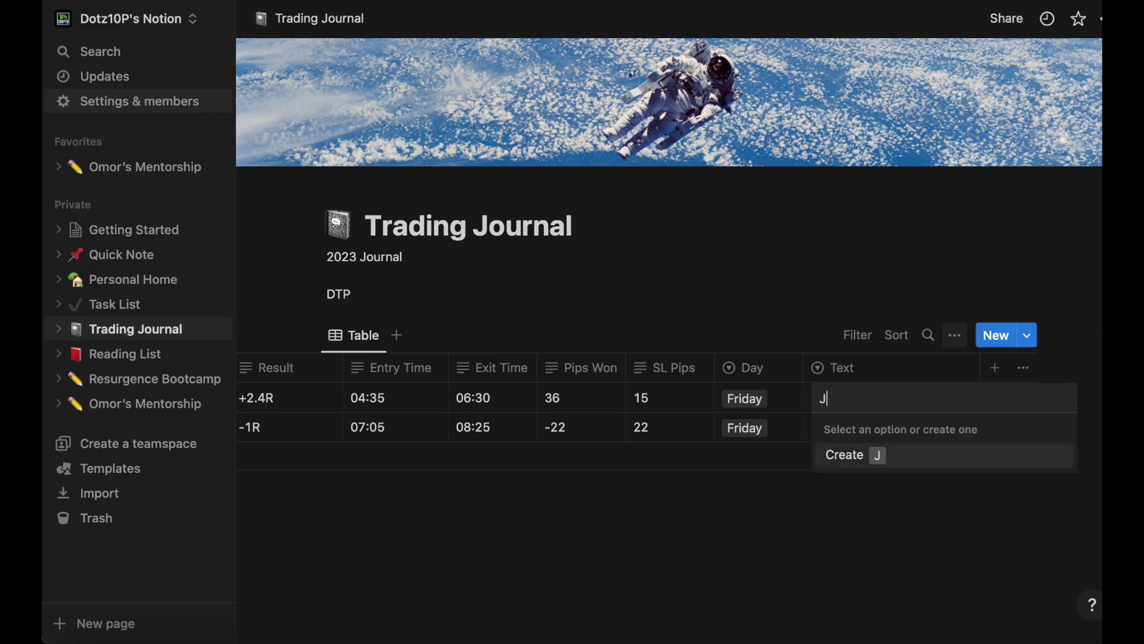
pyautogui.write('anuary')
pyautogui.click(858, 457)
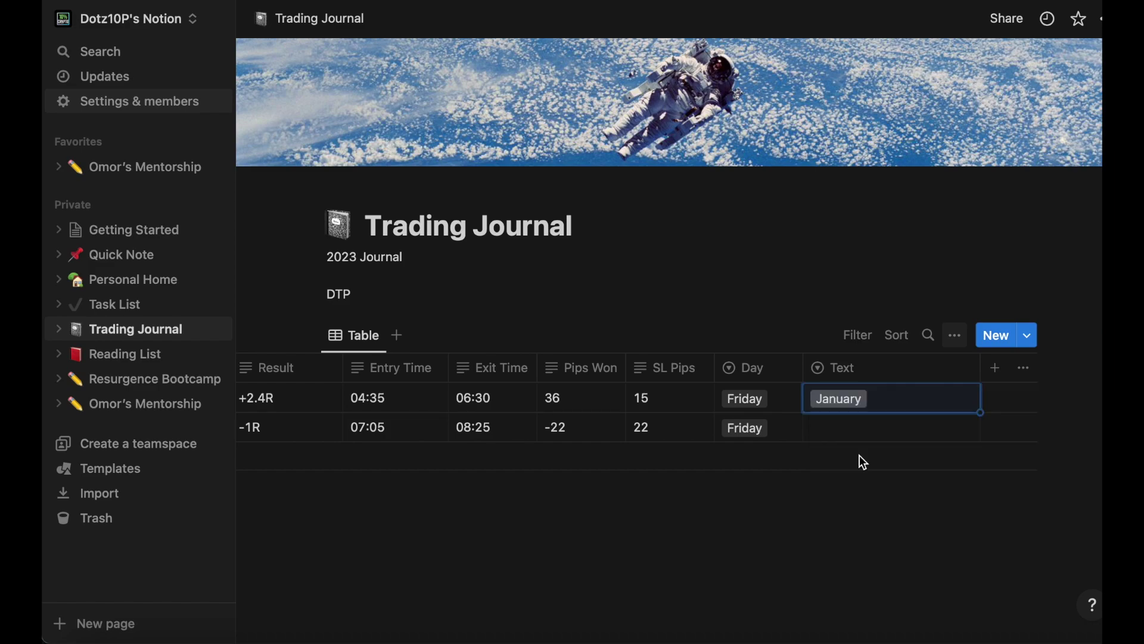
pyautogui.hscroll(-5, 894, 525)
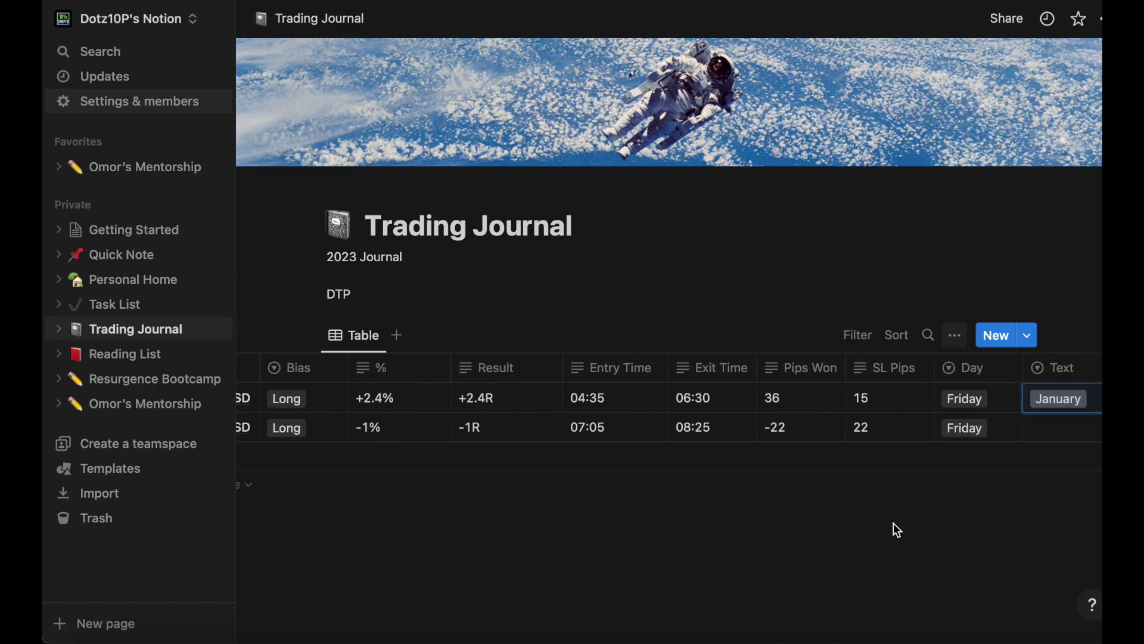
pyautogui.hscroll(-2, 893, 524)
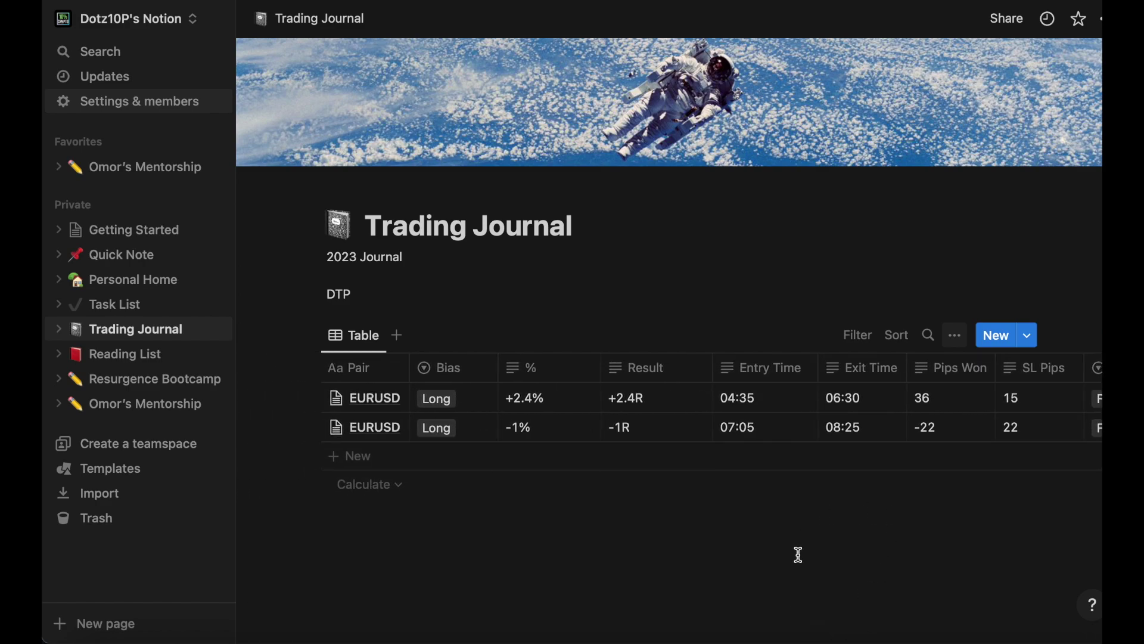
pyautogui.hscroll(5, 799, 554)
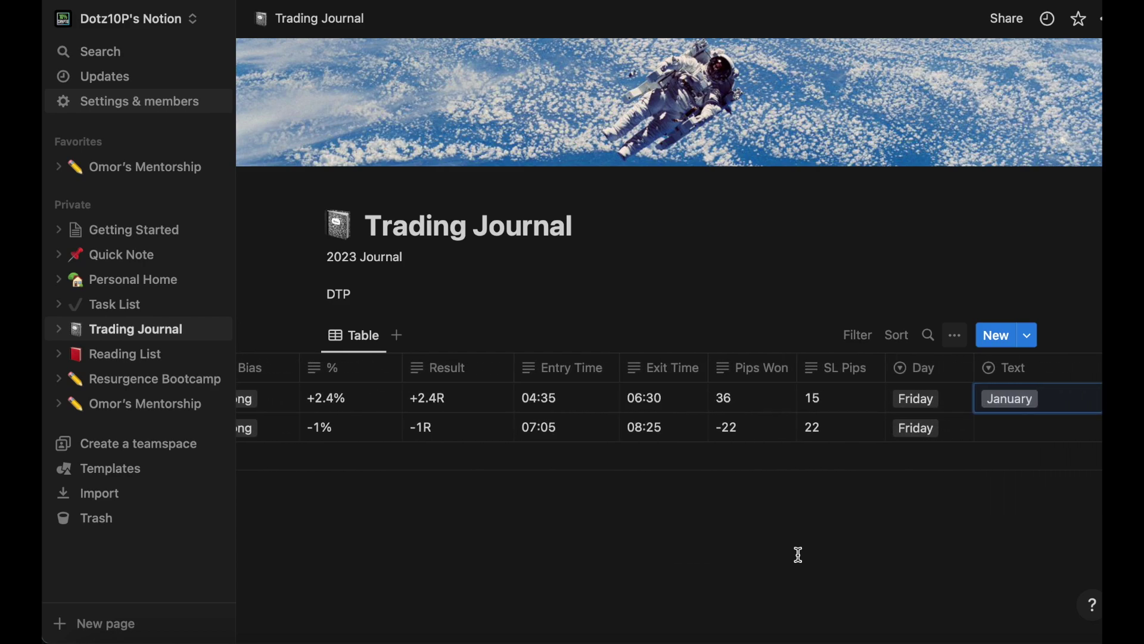
pyautogui.hscroll(-5, 799, 554)
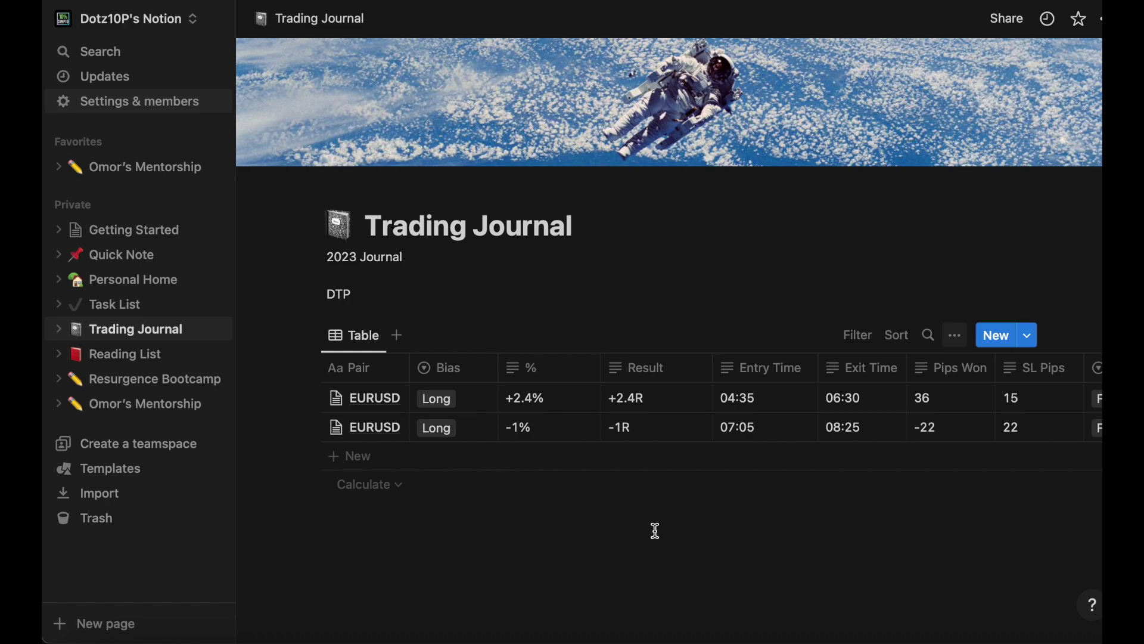
pyautogui.hscroll(5, 655, 530)
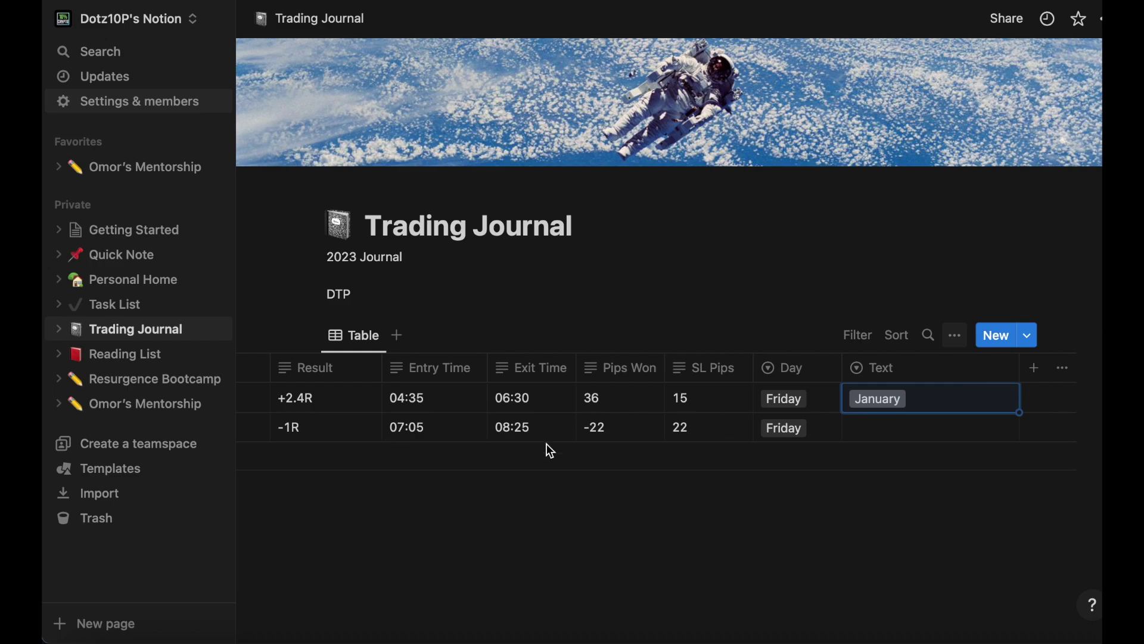
pyautogui.hscroll(-3, 716, 553)
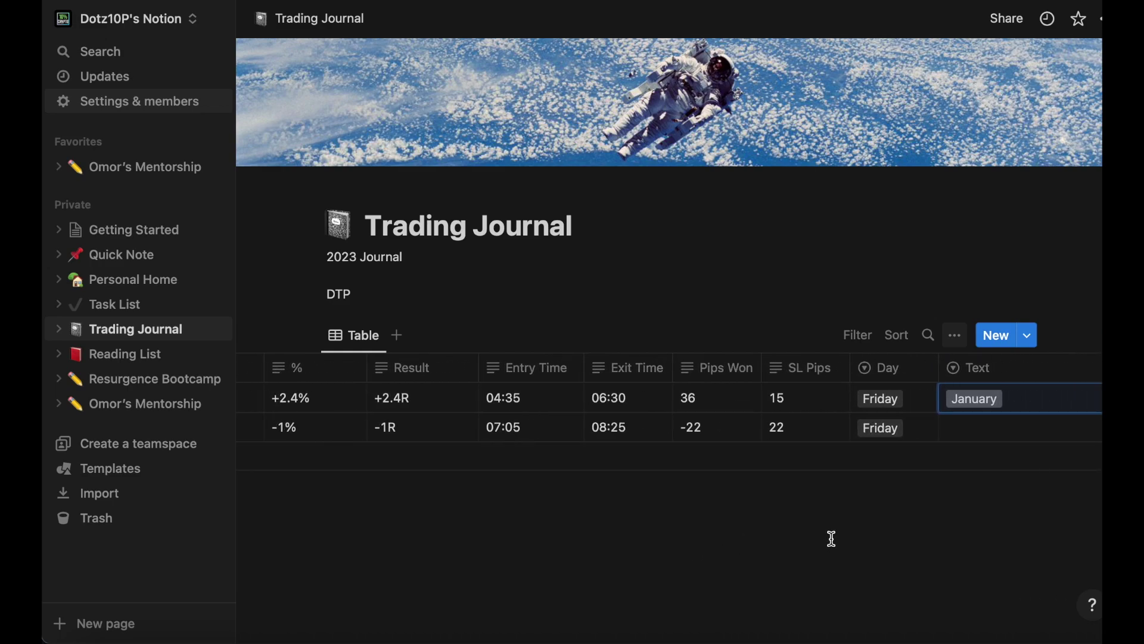
# - Rename the Text column to Month, then open the first EURUSD trade in side peek
pyautogui.click(992, 374)
pyautogui.press('BackSpace')
pyautogui.press('BackSpace')
pyautogui.press('BackSpace')
pyautogui.press('BackSpace')
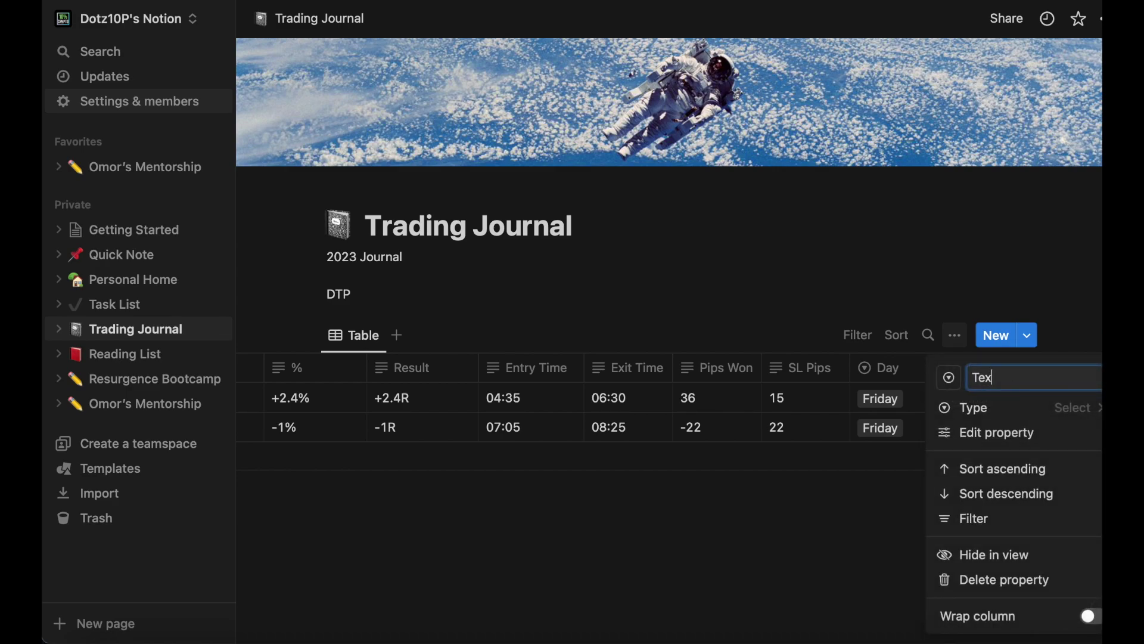
pyautogui.write('Month')
pyautogui.click(767, 579)
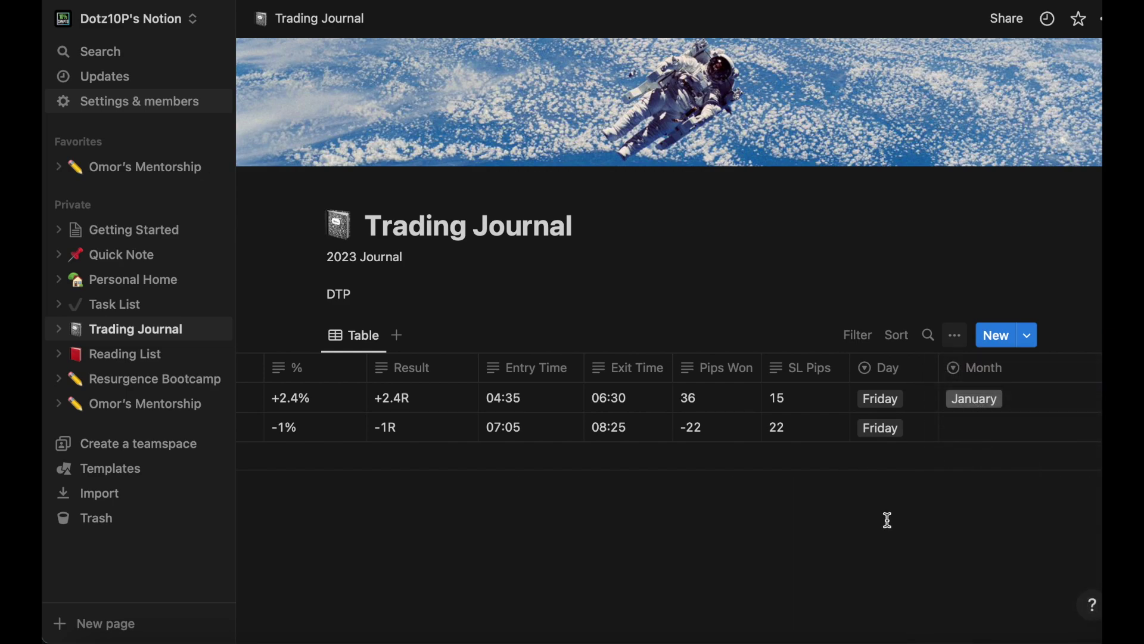
pyautogui.hscroll(-2, 705, 470)
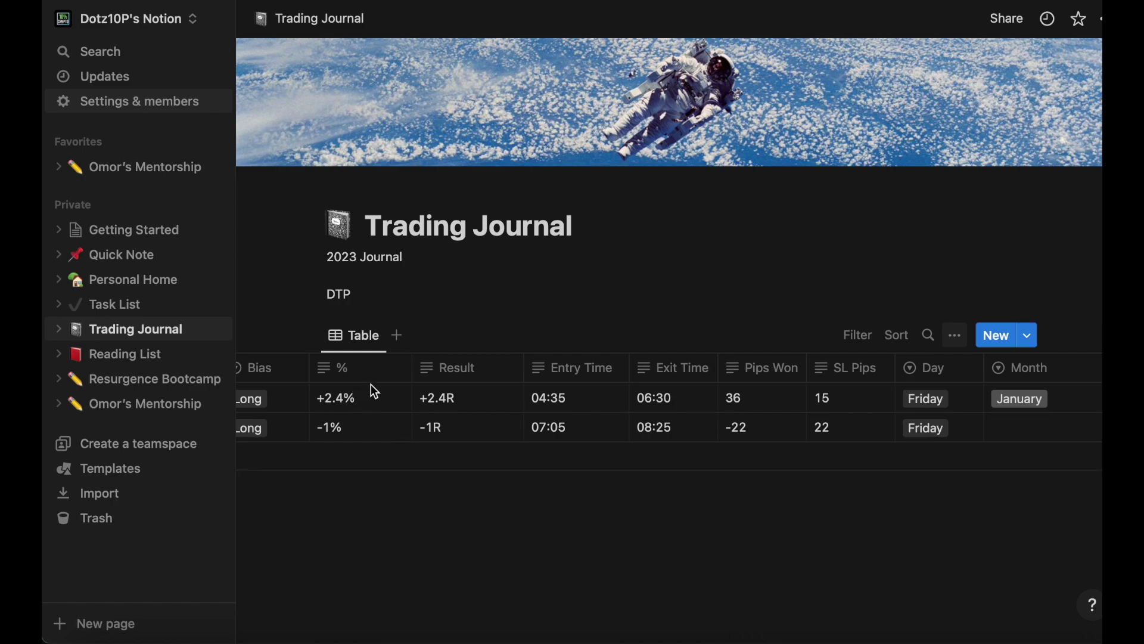
pyautogui.hscroll(-3, 711, 420)
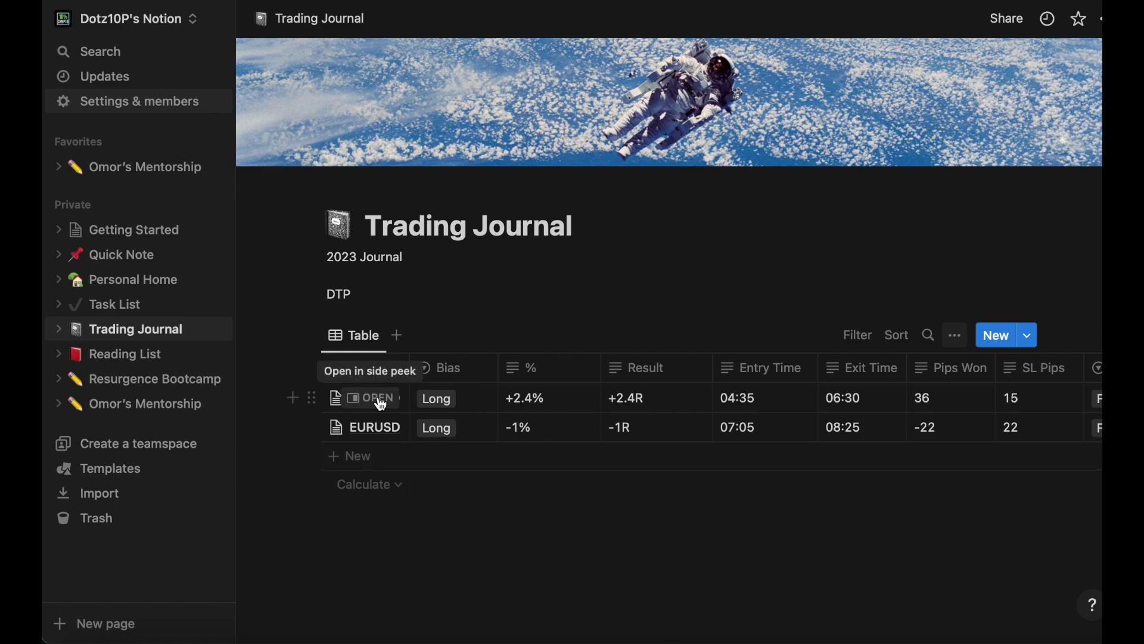
pyautogui.click(379, 399)
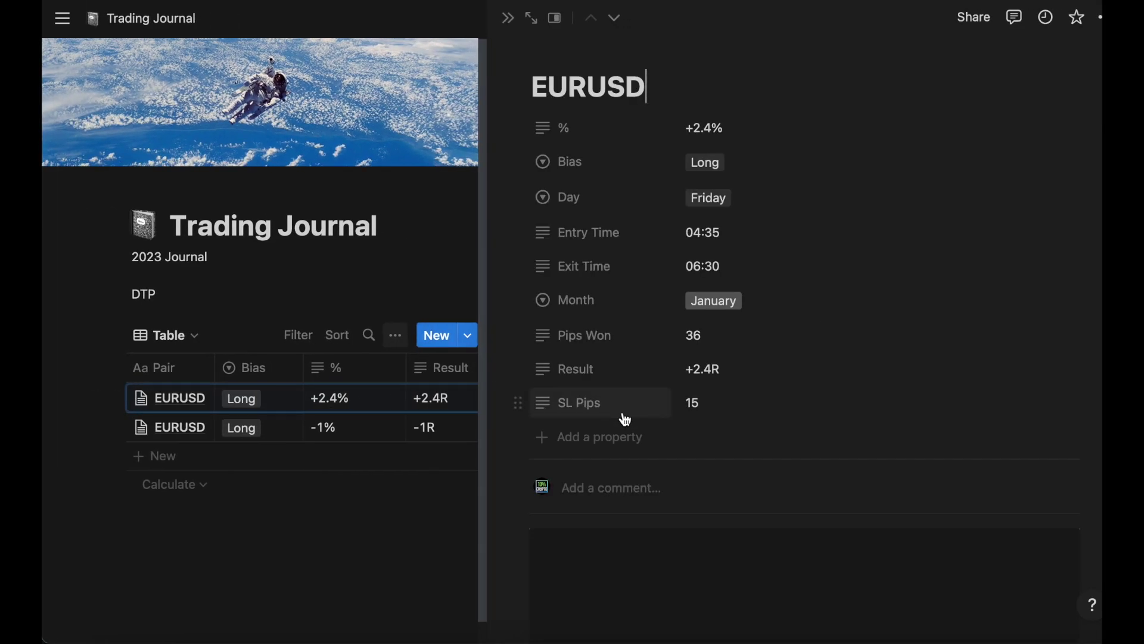
# - Scroll the first trade's page down to its TradingView chart and three bullet notes
pyautogui.scroll(-1, 624, 416)
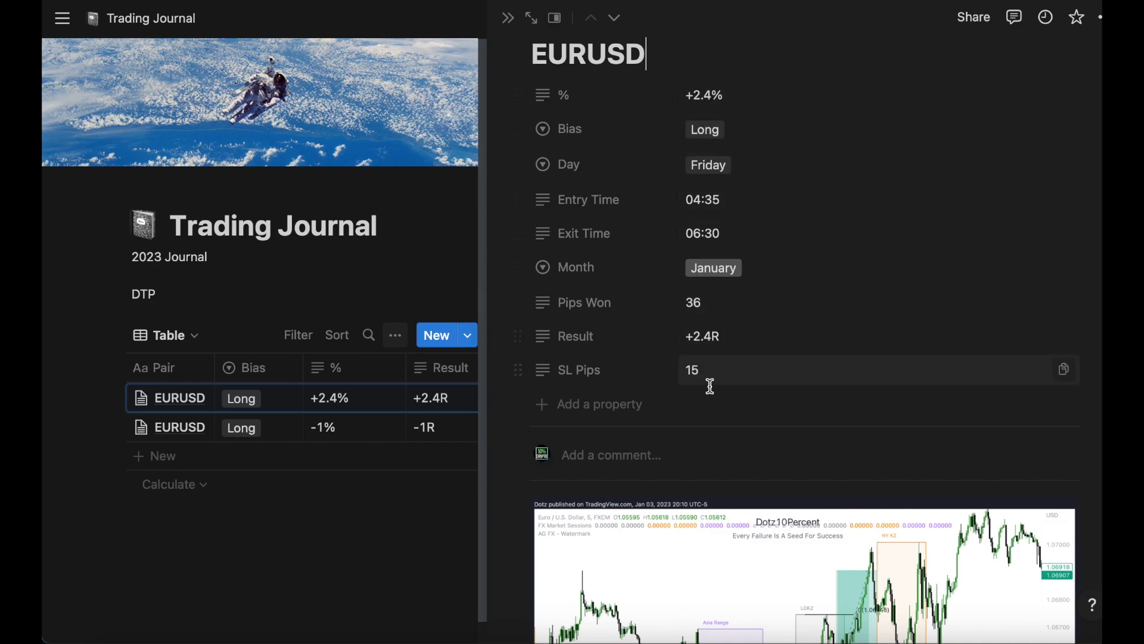
pyautogui.scroll(-6, 723, 396)
pyautogui.scroll(-1, 724, 399)
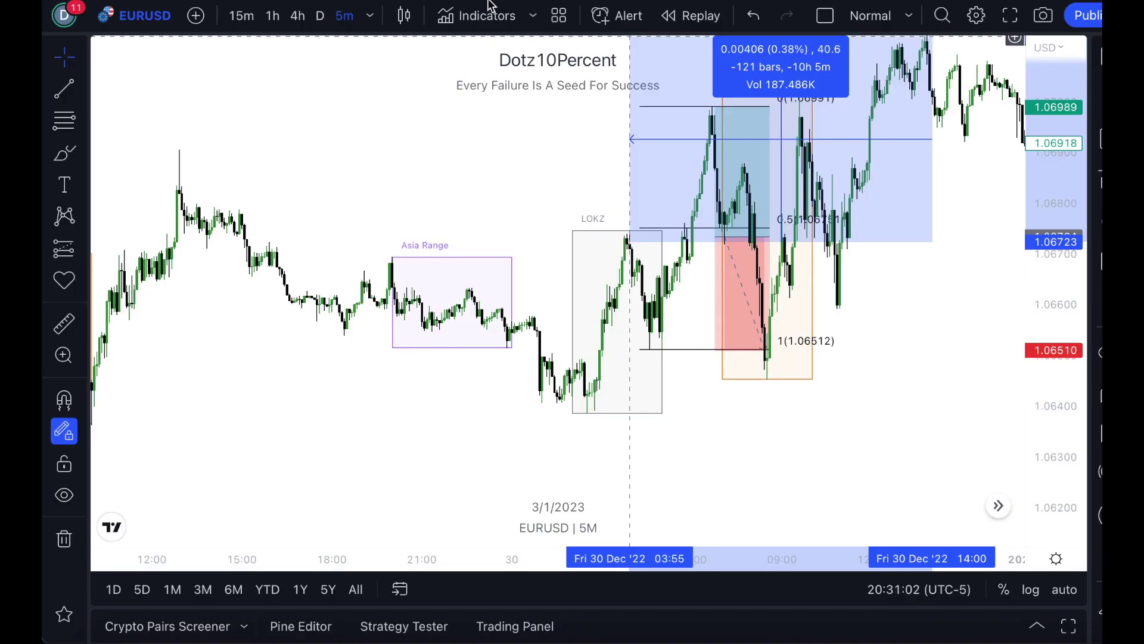
# - Delete the red/green long position drawing from the EURUSD chart
pyautogui.keyDown('shift'); pyautogui.click(933, 242); pyautogui.keyUp('shift')
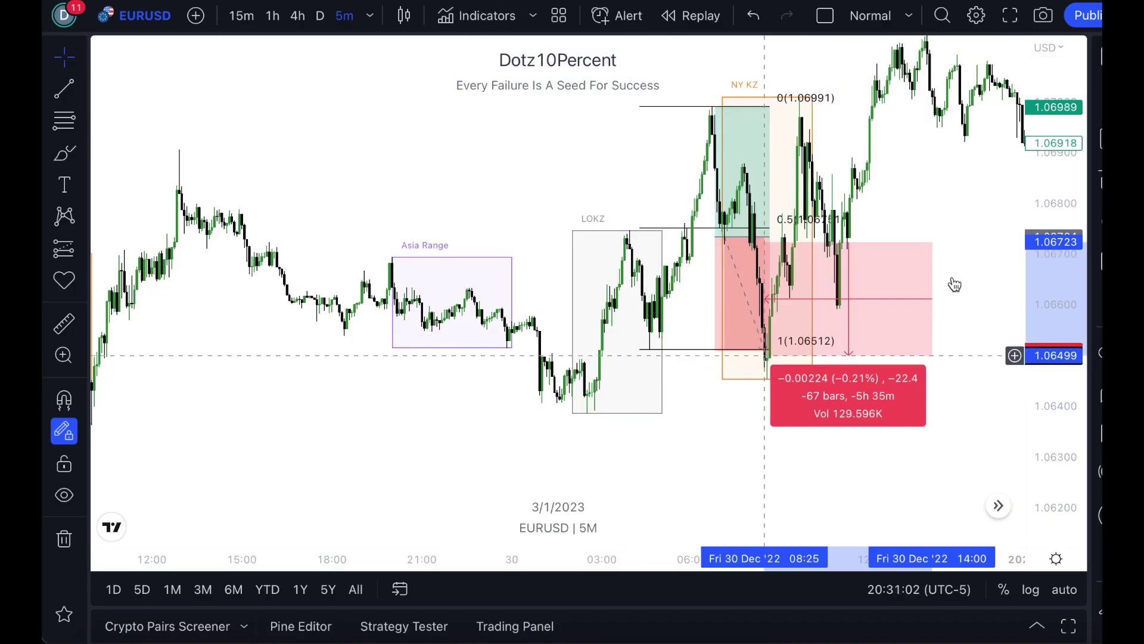
pyautogui.click(881, 356)
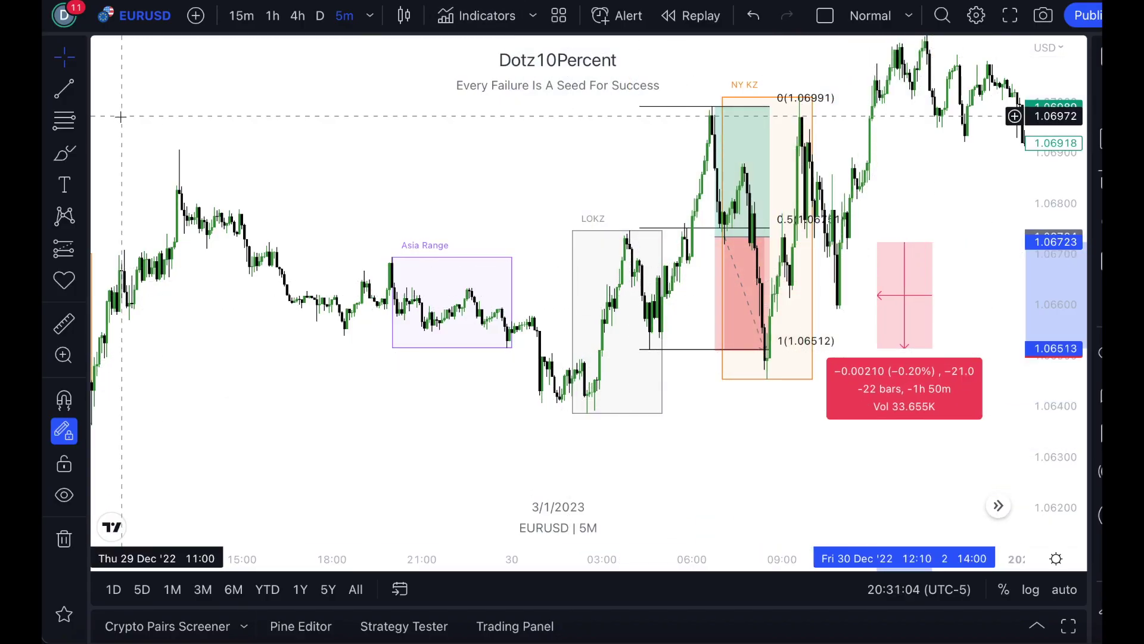
pyautogui.click(756, 484)
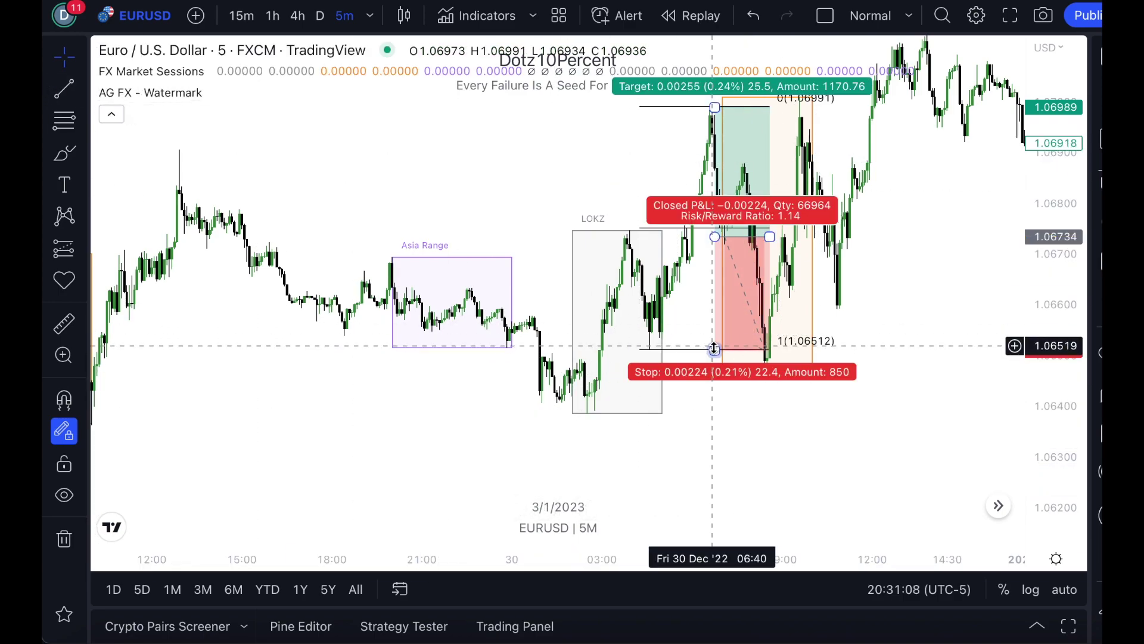
pyautogui.moveTo(752, 432); pyautogui.dragTo(703, 459)
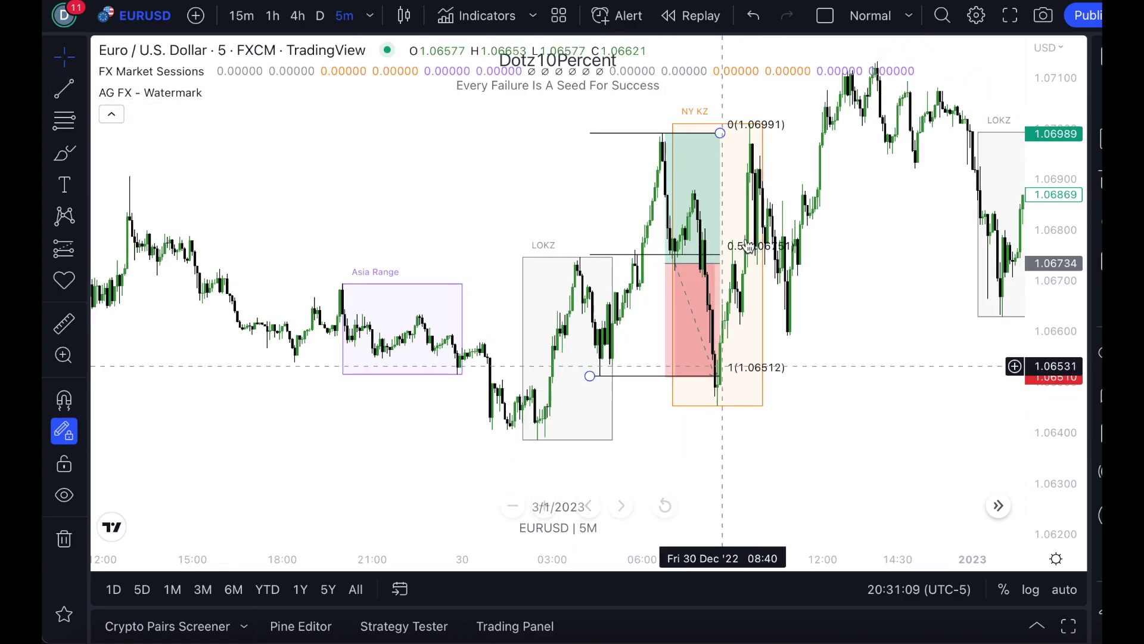
pyautogui.click(705, 326)
pyautogui.press('Delete')
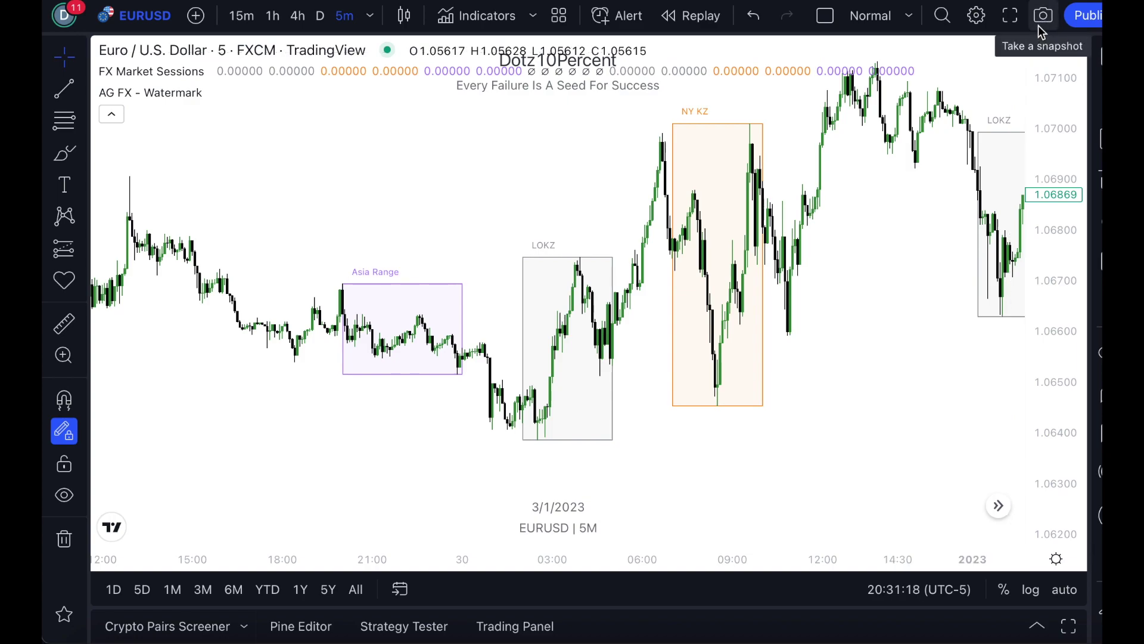
# - Dismiss the snapshot menu, then toggle FX Market Sessions boxes off and back on
pyautogui.click(1044, 17)
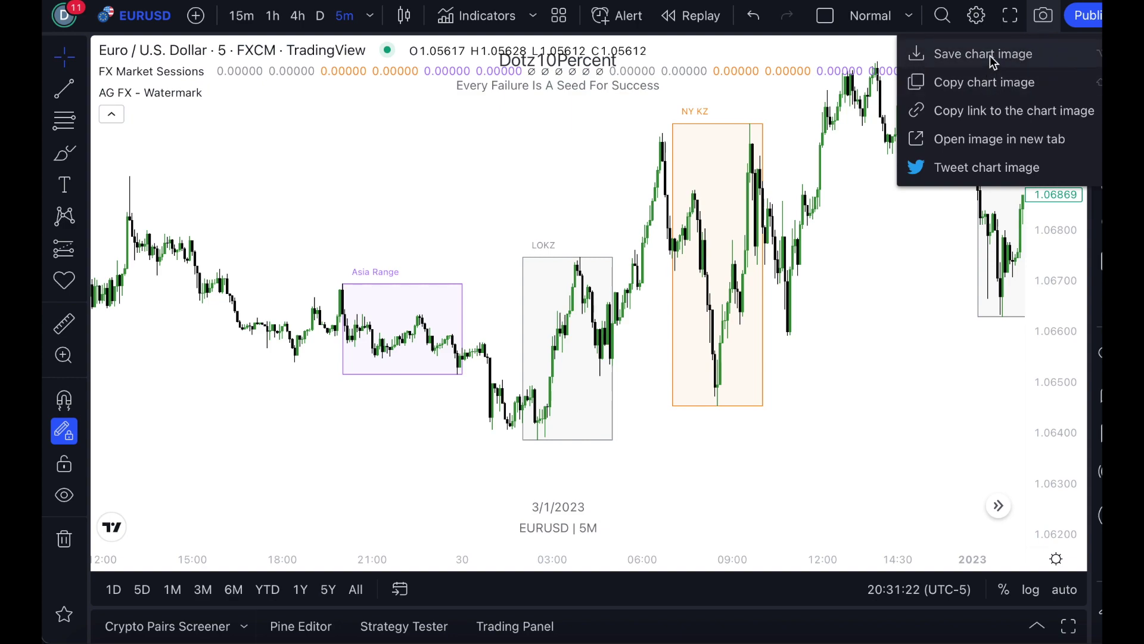
pyautogui.click(1004, 266)
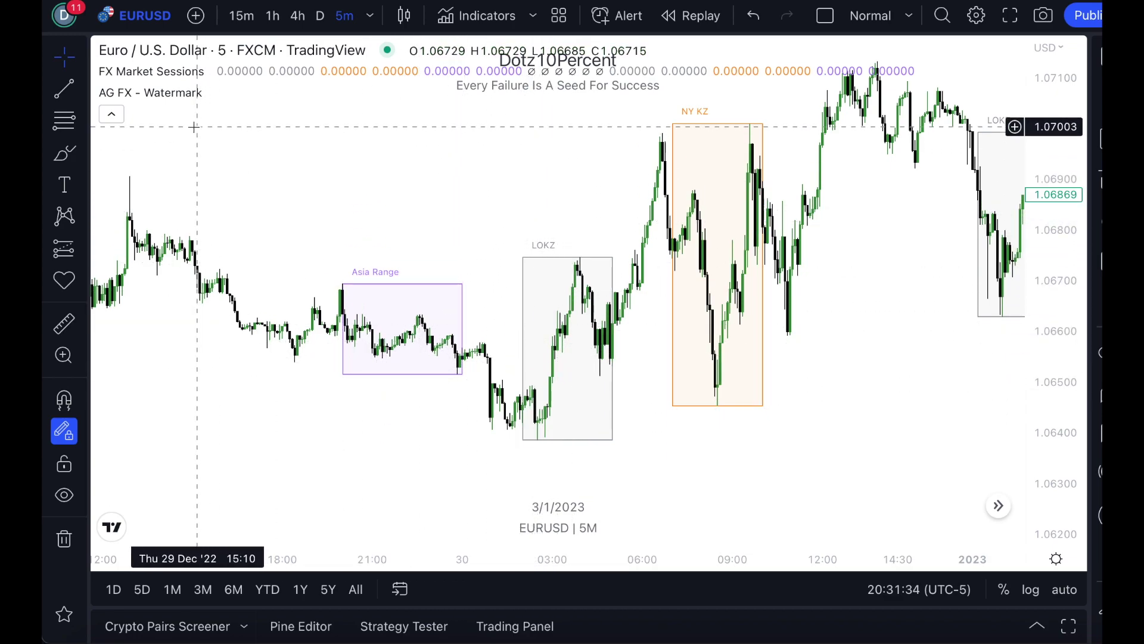
pyautogui.click(220, 74)
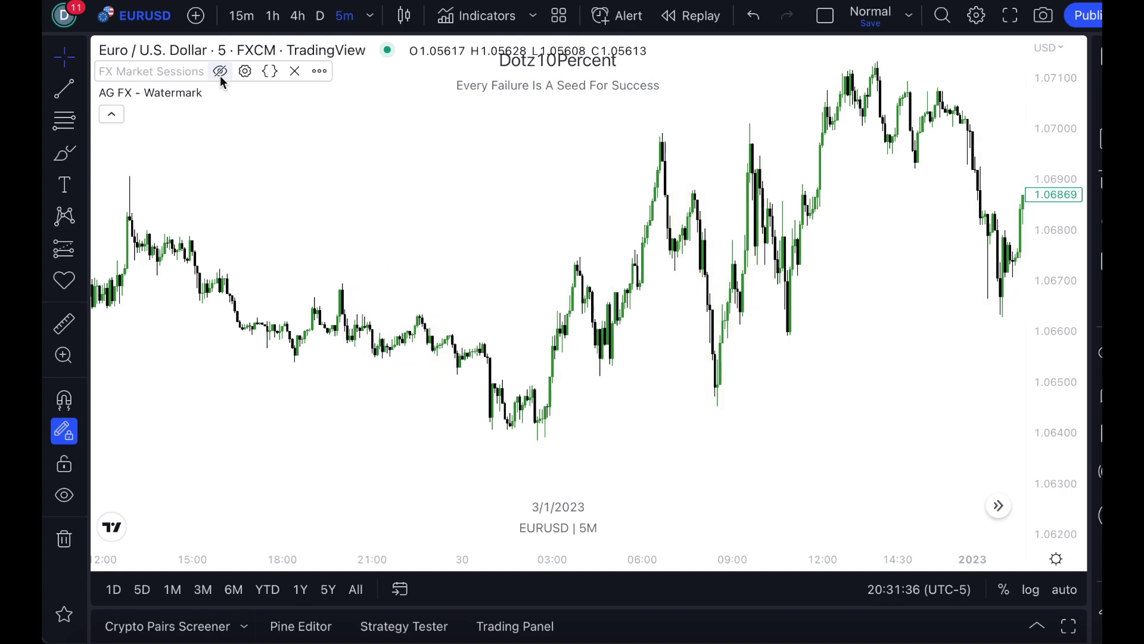
pyautogui.click(220, 74)
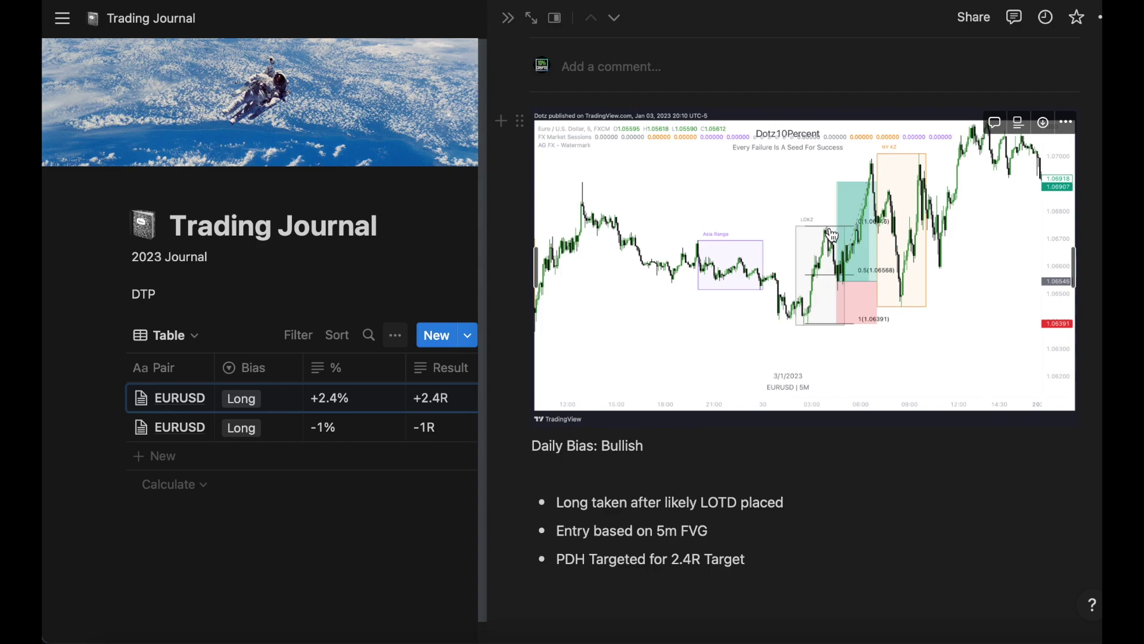
# - Select the chart image and PDH Targeted note, then close the trade's side peek
pyautogui.click(816, 313)
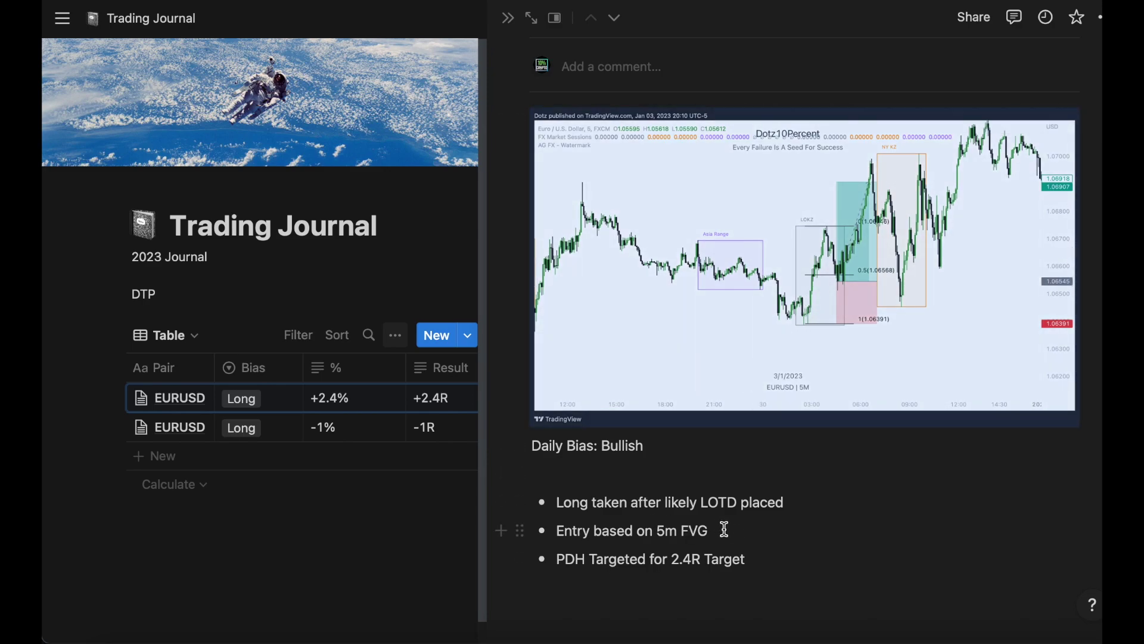
pyautogui.click(794, 567)
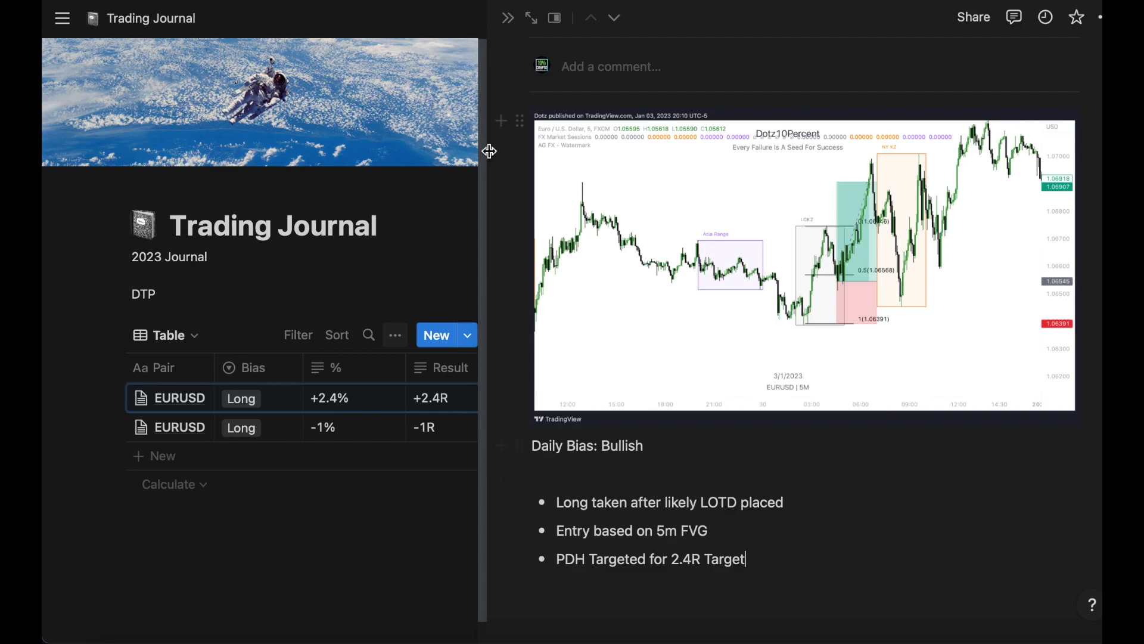
pyautogui.click(507, 18)
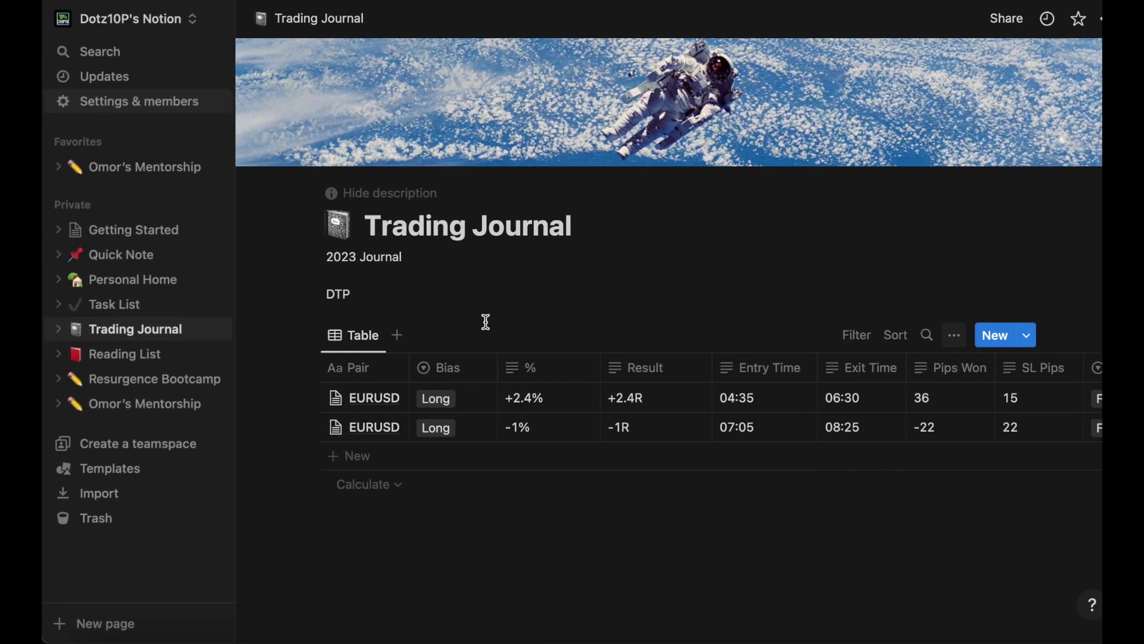
# - Open the second EURUSD trade (-1R loss) and scroll to its chart and stop-loss notes
pyautogui.click(356, 430)
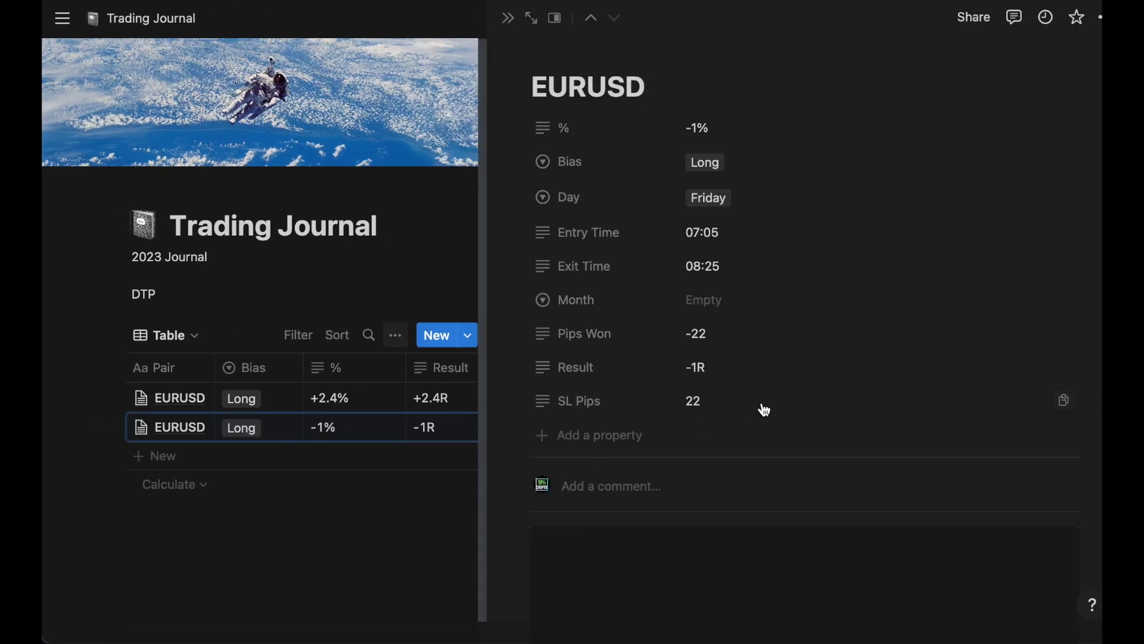
pyautogui.scroll(-6, 766, 406)
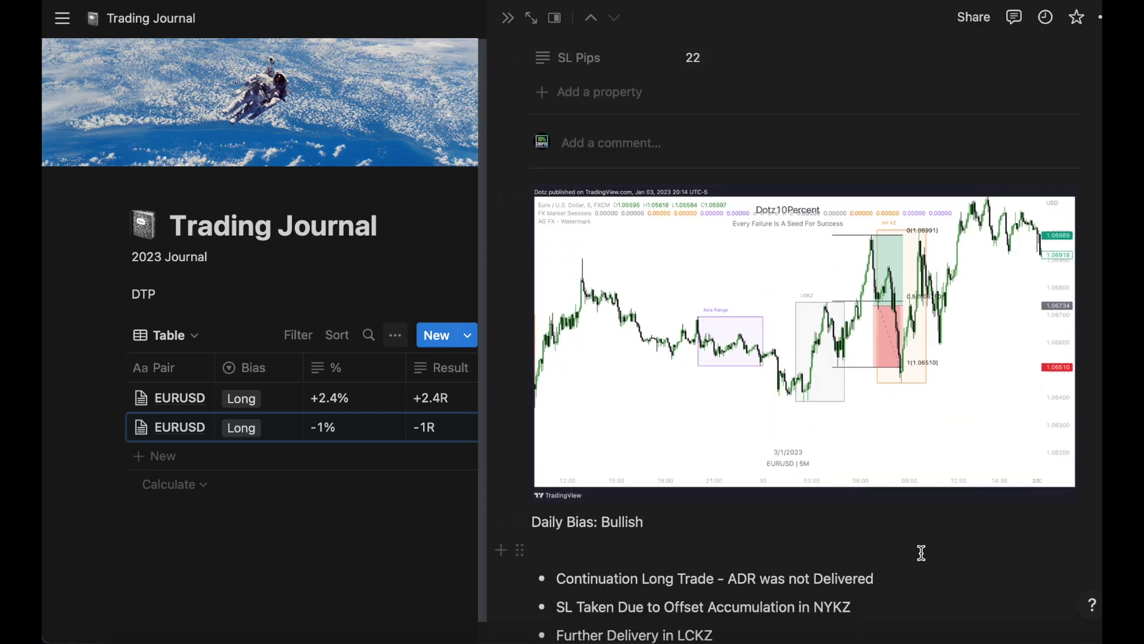
pyautogui.scroll(-2, 922, 552)
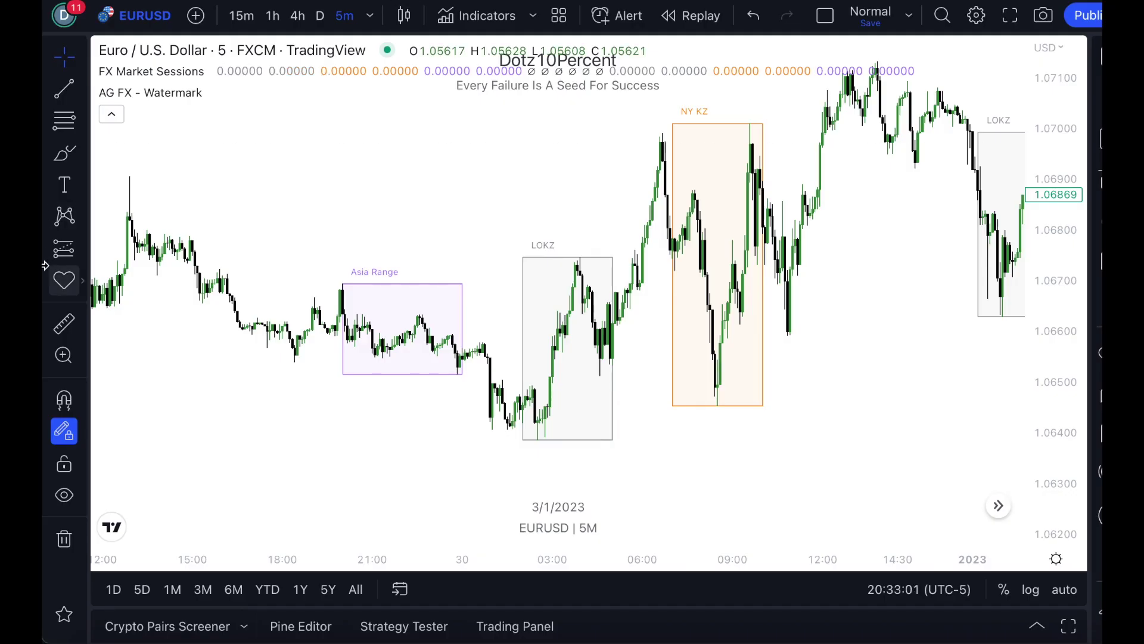
pyautogui.click(64, 323)
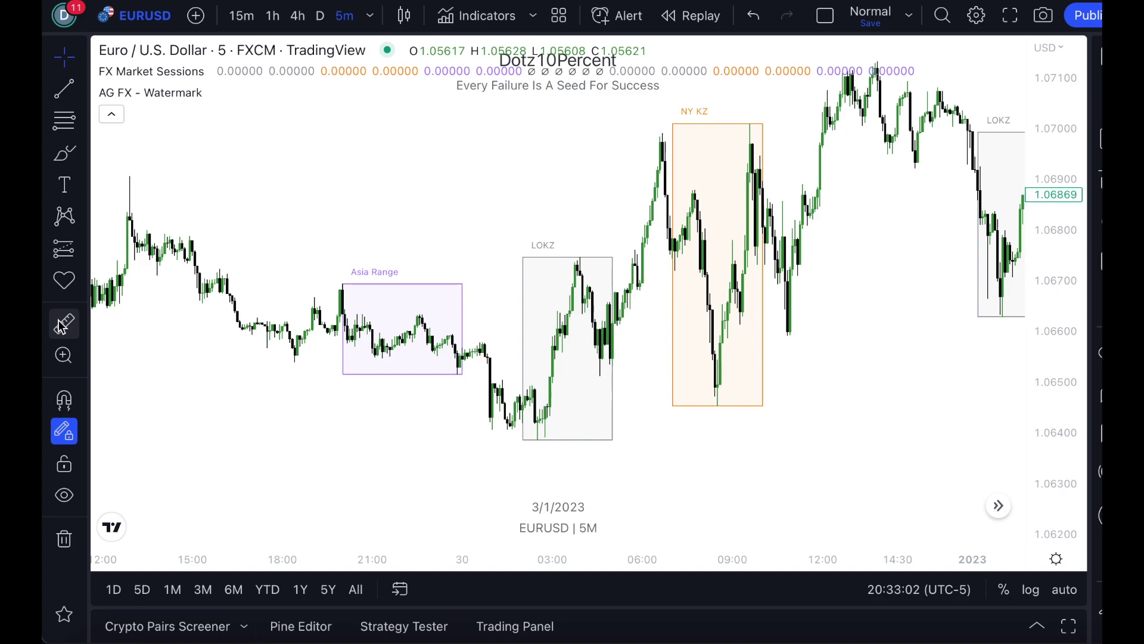
pyautogui.click(542, 439)
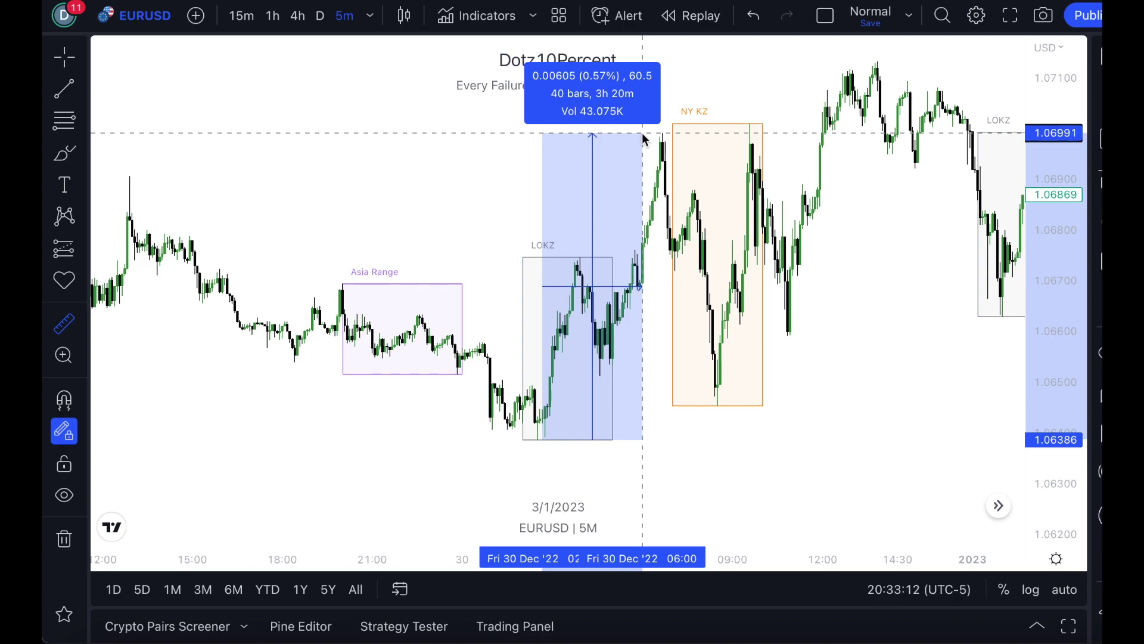
pyautogui.click(644, 140)
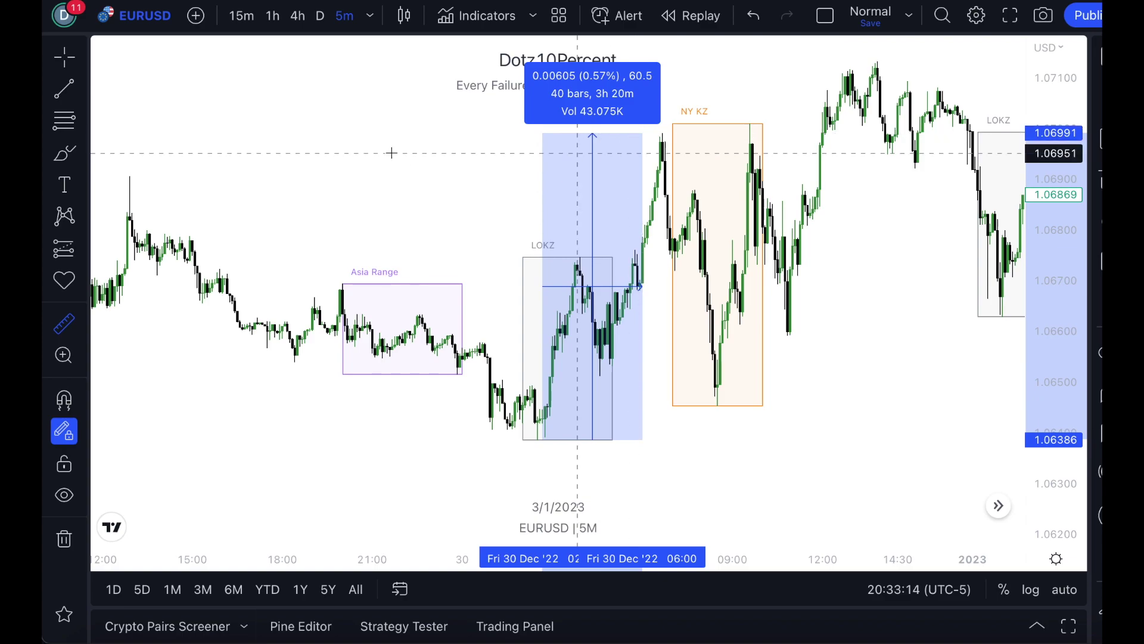
pyautogui.click(65, 58)
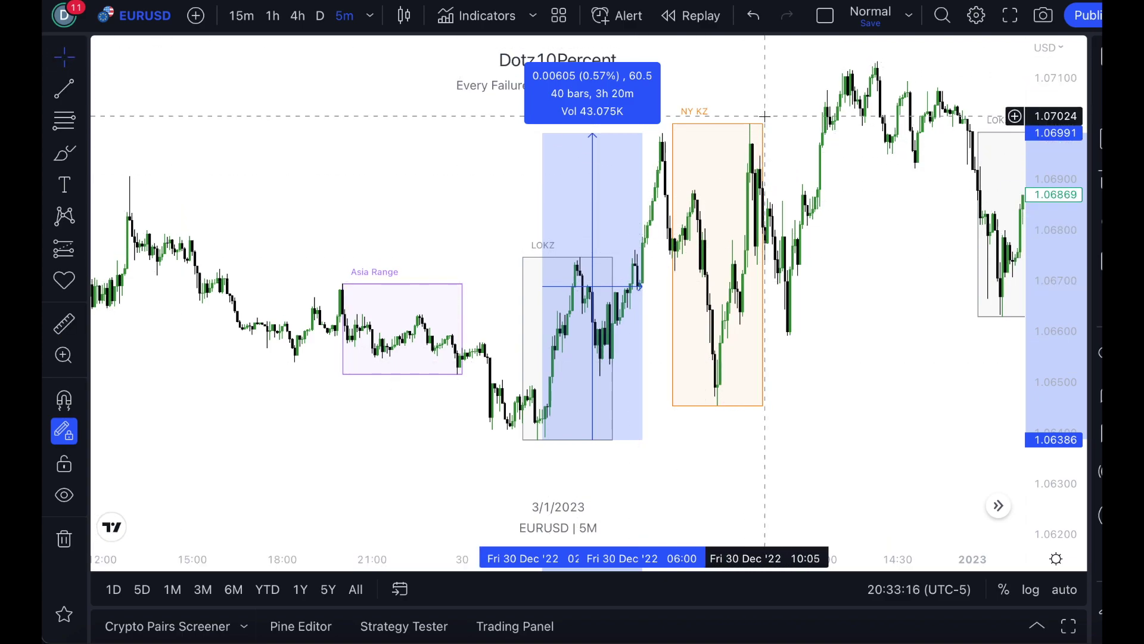
pyautogui.click(681, 61)
pyautogui.scroll(-3, 834, 369)
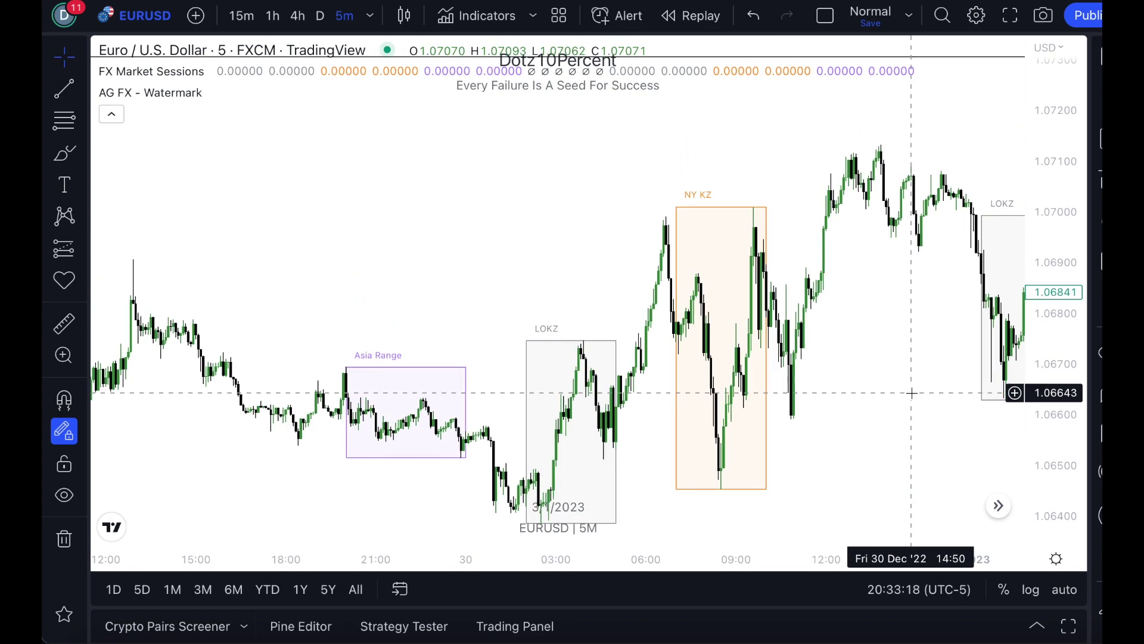
pyautogui.scroll(3, 841, 382)
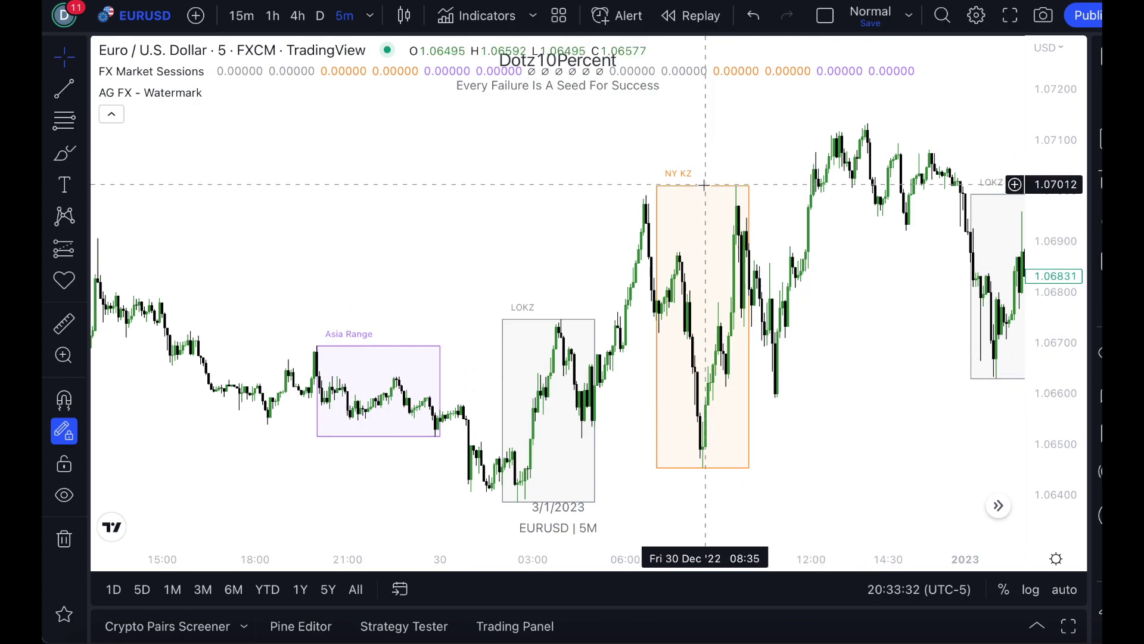
pyautogui.hscroll(3, 851, 280)
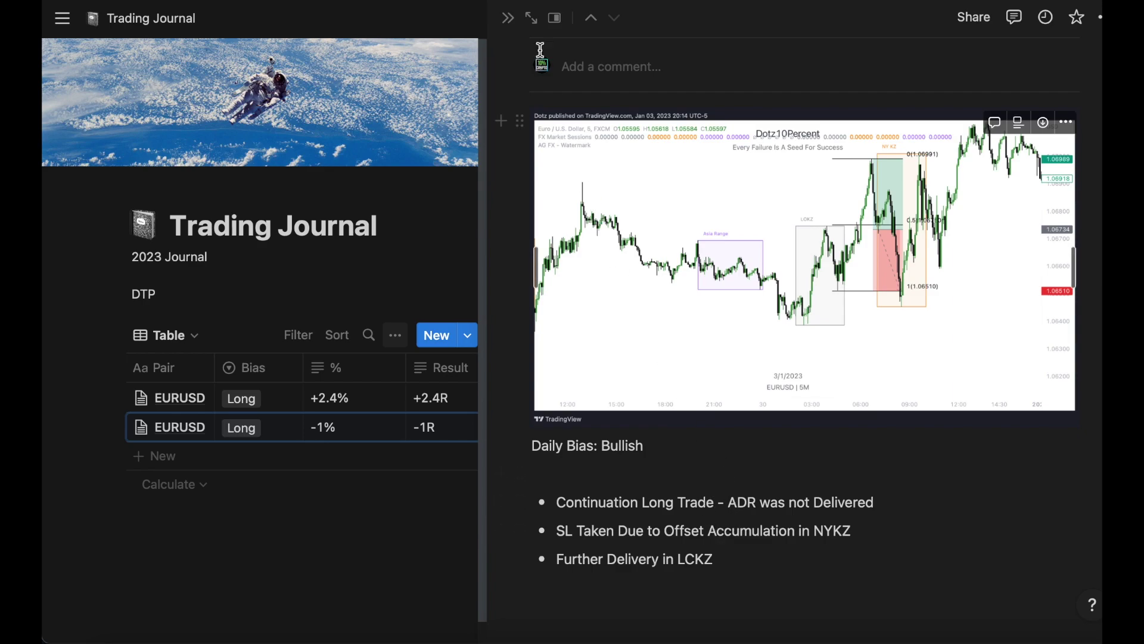
# - Close the -1R trade page and scroll the table to check the Day and Month columns
pyautogui.click(506, 19)
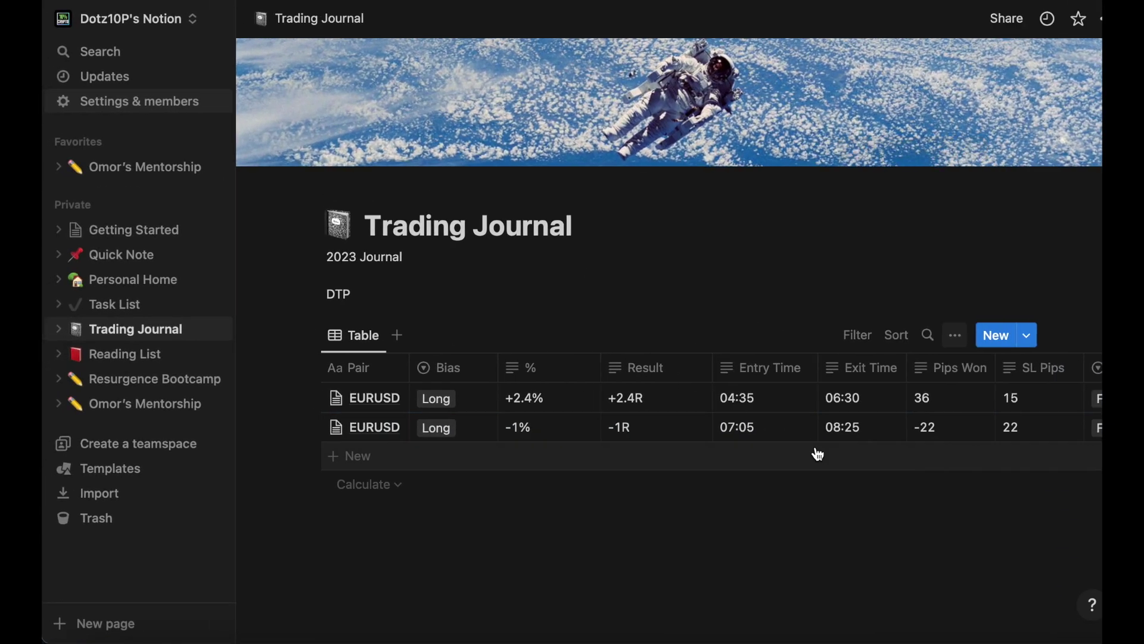
pyautogui.hscroll(5, 819, 455)
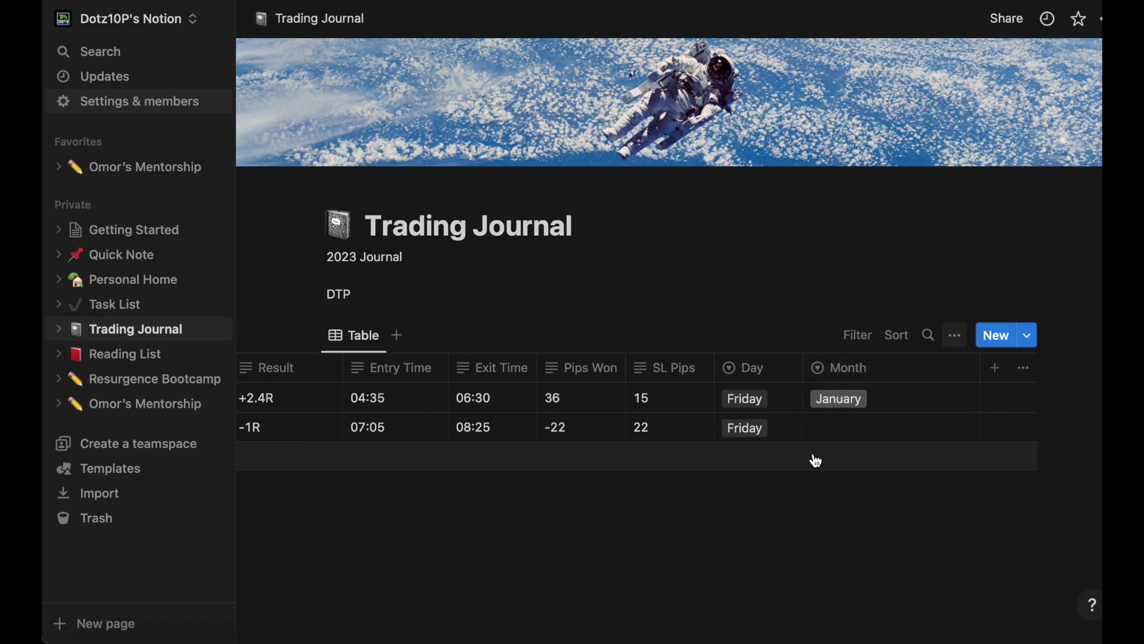
pyautogui.scroll(-1, 813, 458)
pyautogui.hscroll(-3, 804, 403)
pyautogui.hscroll(-5, 809, 409)
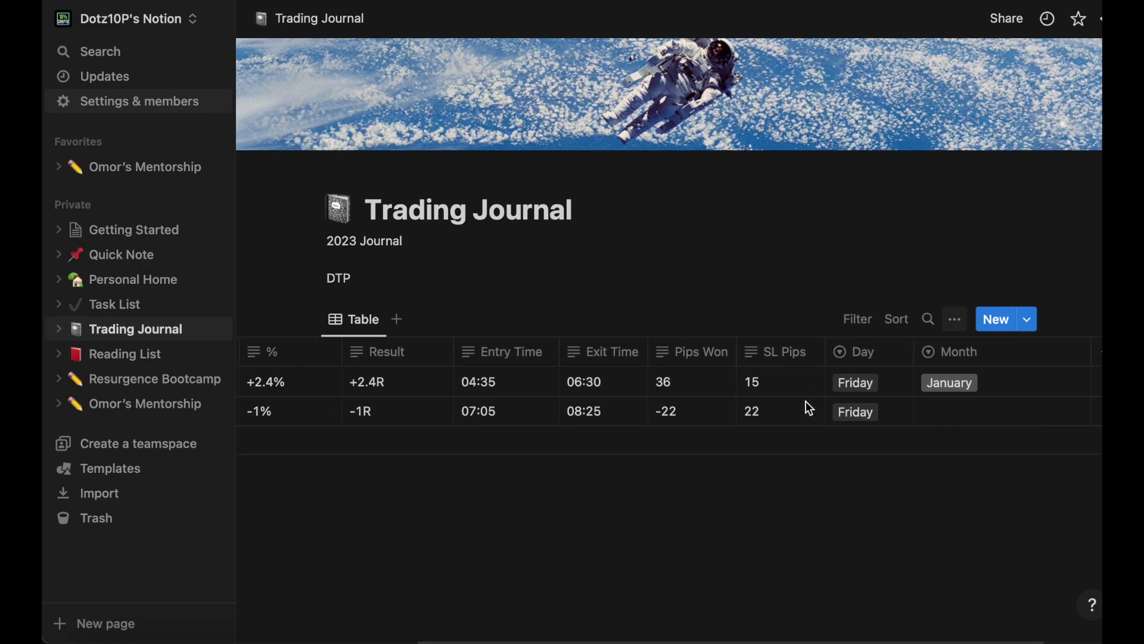